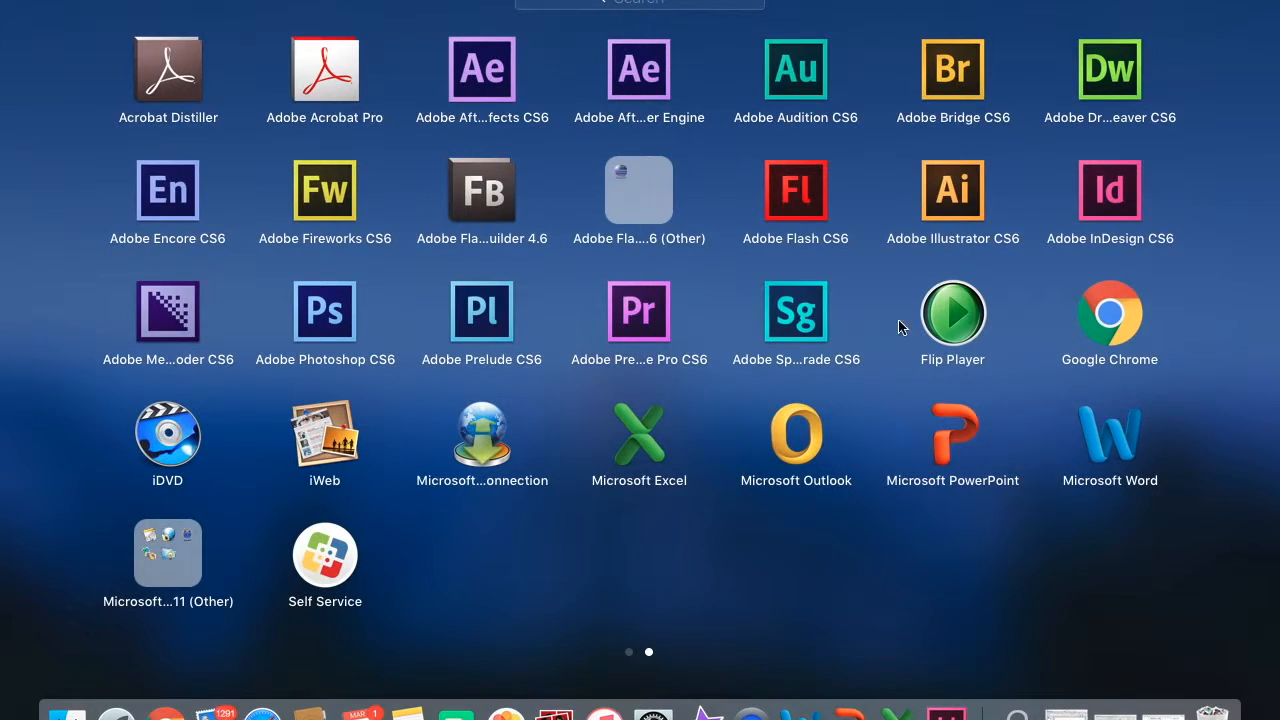
Launch Adobe InDesign CS6 and start a new document using the [Default] preset
{"action": "left_click", "coordinate": [1108, 195]}
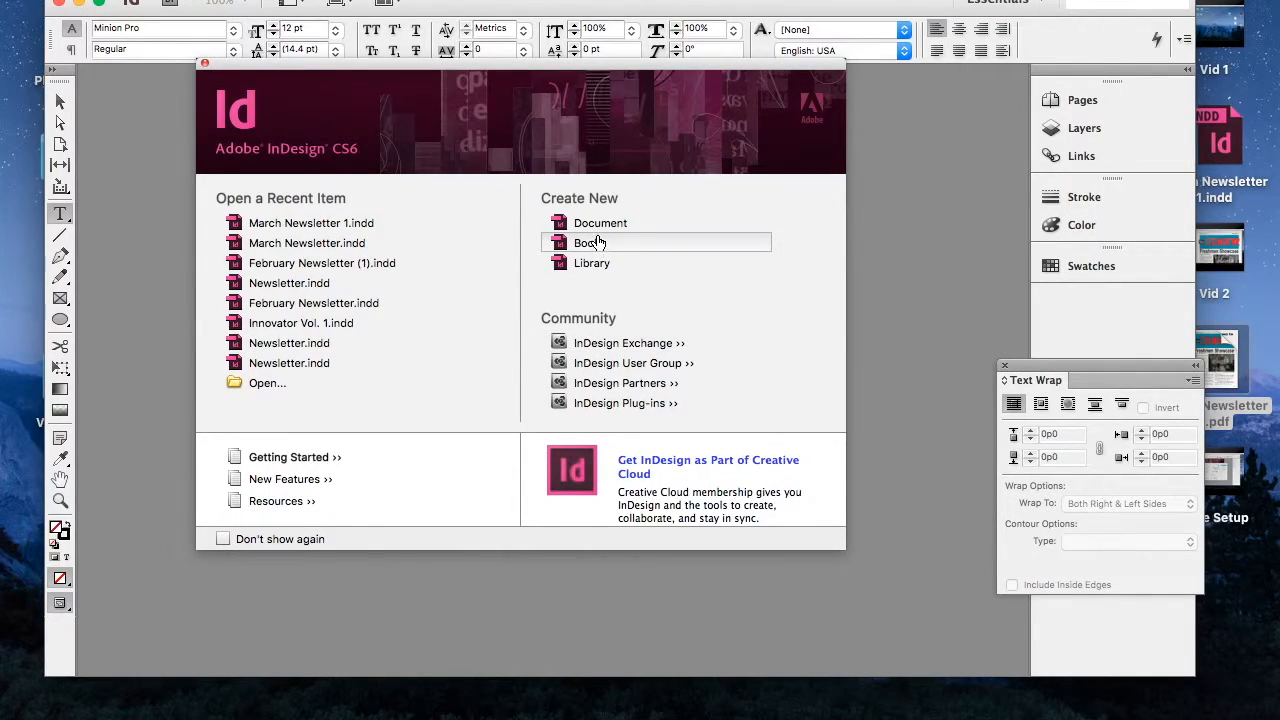
{"action": "left_click", "coordinate": [599, 225]}
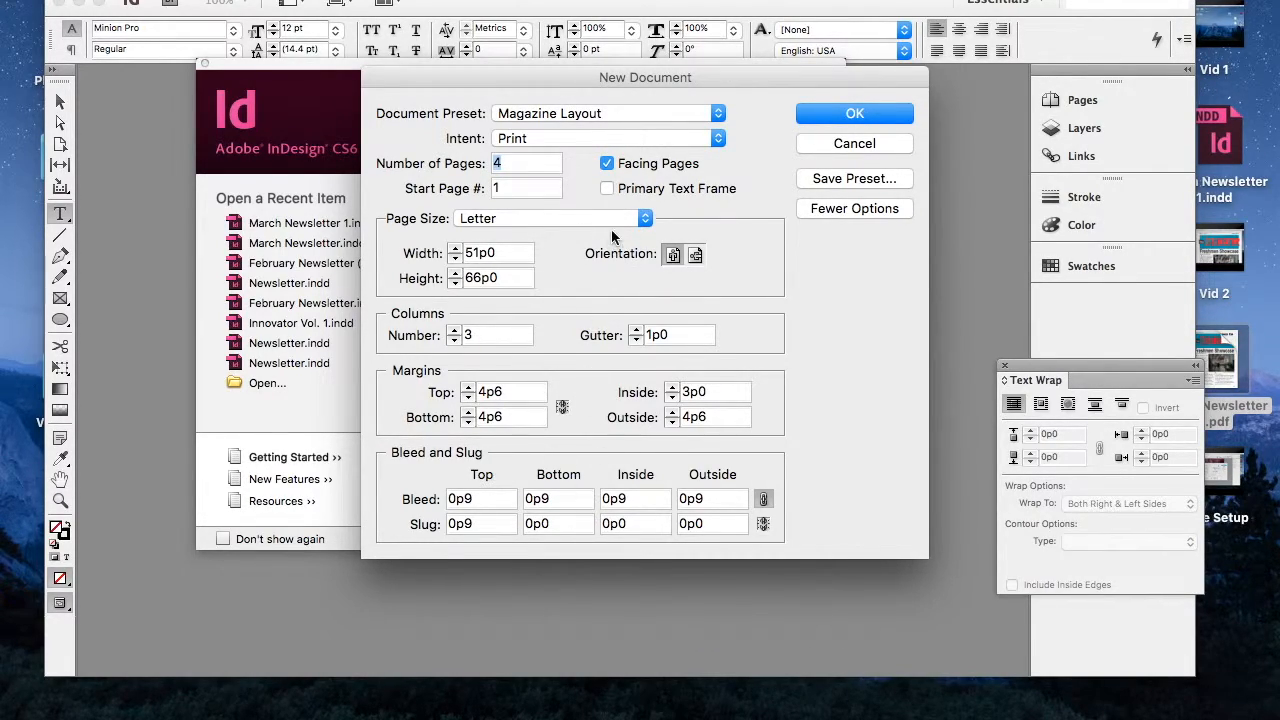
{"action": "left_click", "coordinate": [595, 114]}
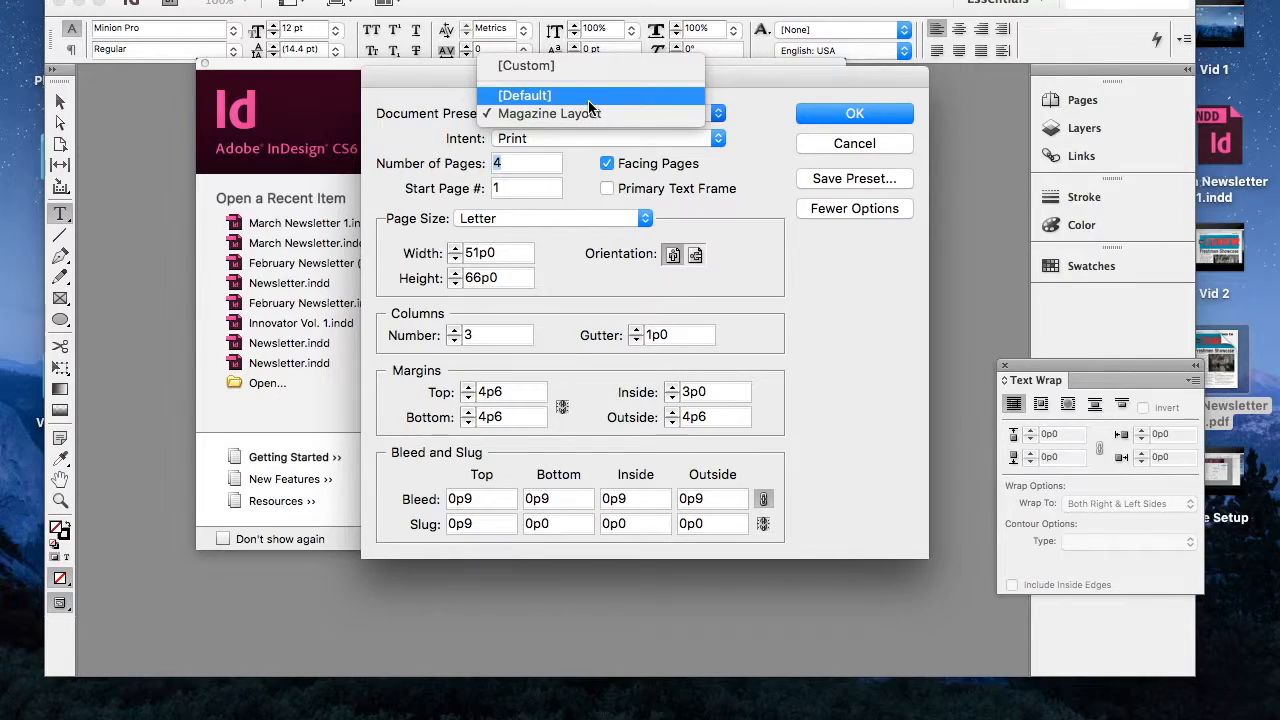
{"action": "left_click", "coordinate": [588, 97]}
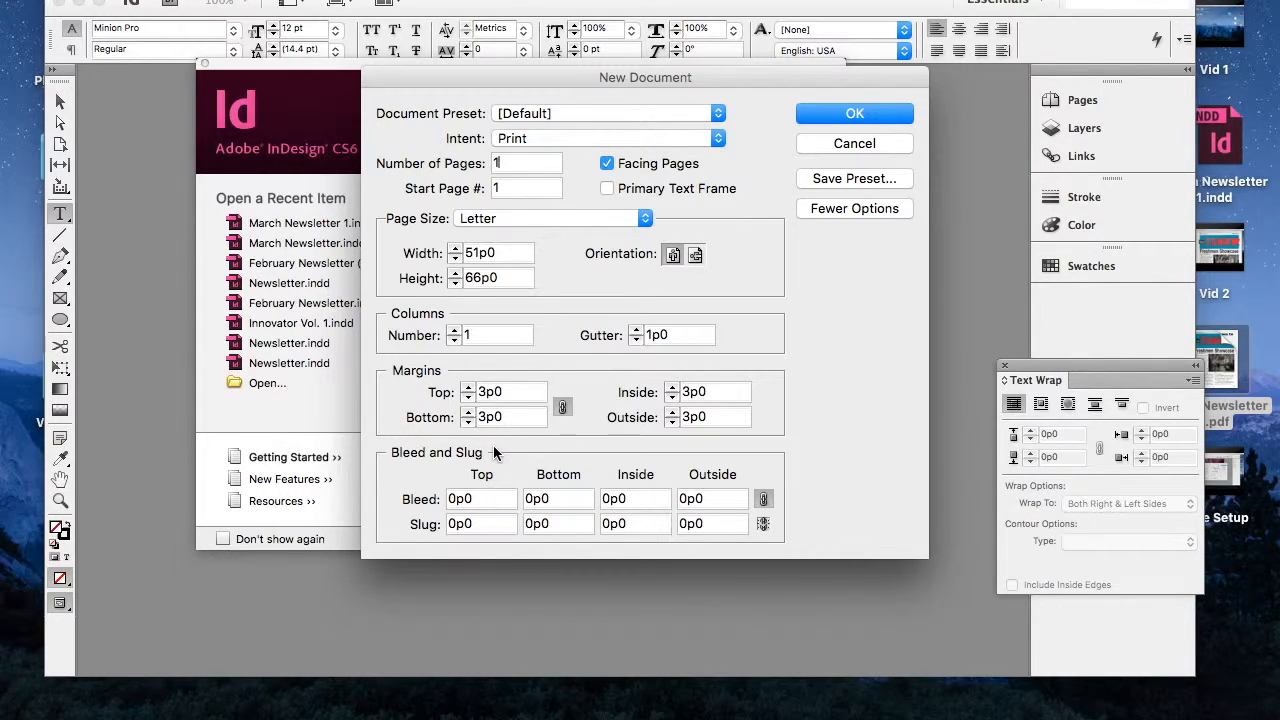
Enter margins of 4p6 for top and bottom, 3p0 for inside, and finally 4p6 for outside
{"action": "double_click", "coordinate": [502, 391]}
{"action": "type", "text": "4p6"}
{"action": "key", "text": "Tab"}
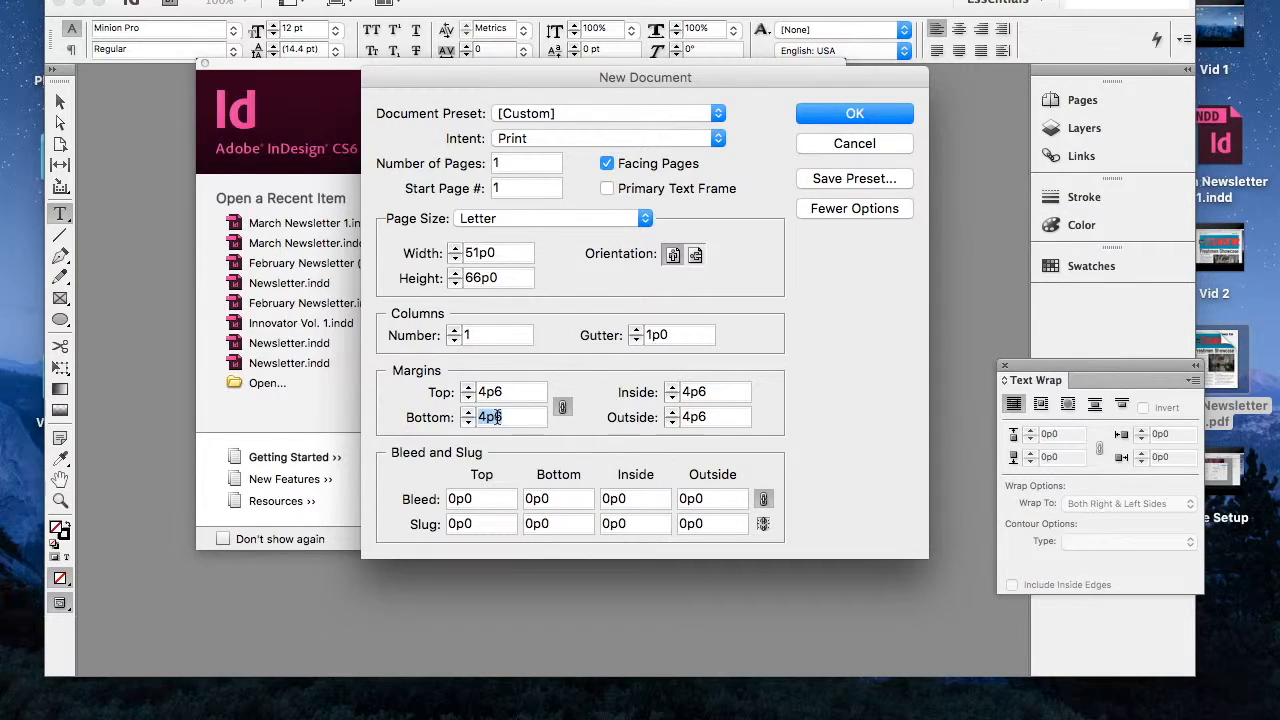
{"action": "type", "text": "4p6"}
{"action": "double_click", "coordinate": [707, 391]}
{"action": "type", "text": "3p0"}
{"action": "key", "text": "Tab"}
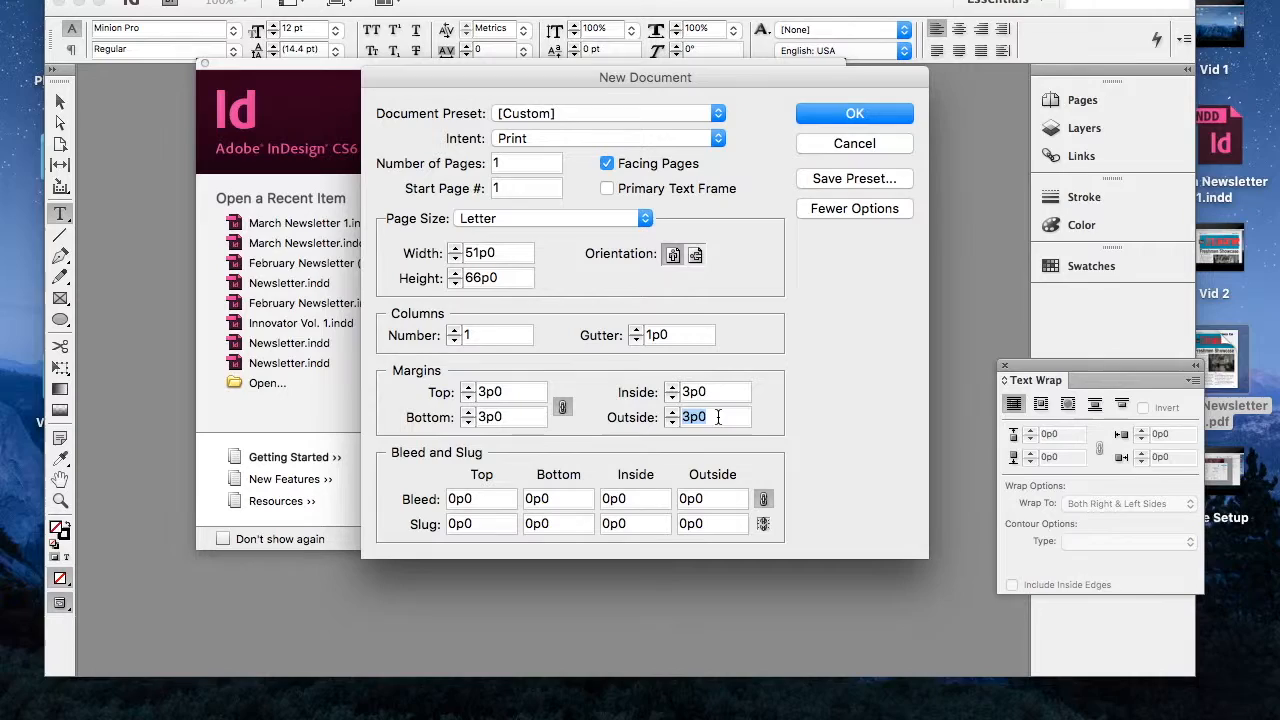
{"action": "type", "text": "4p6"}
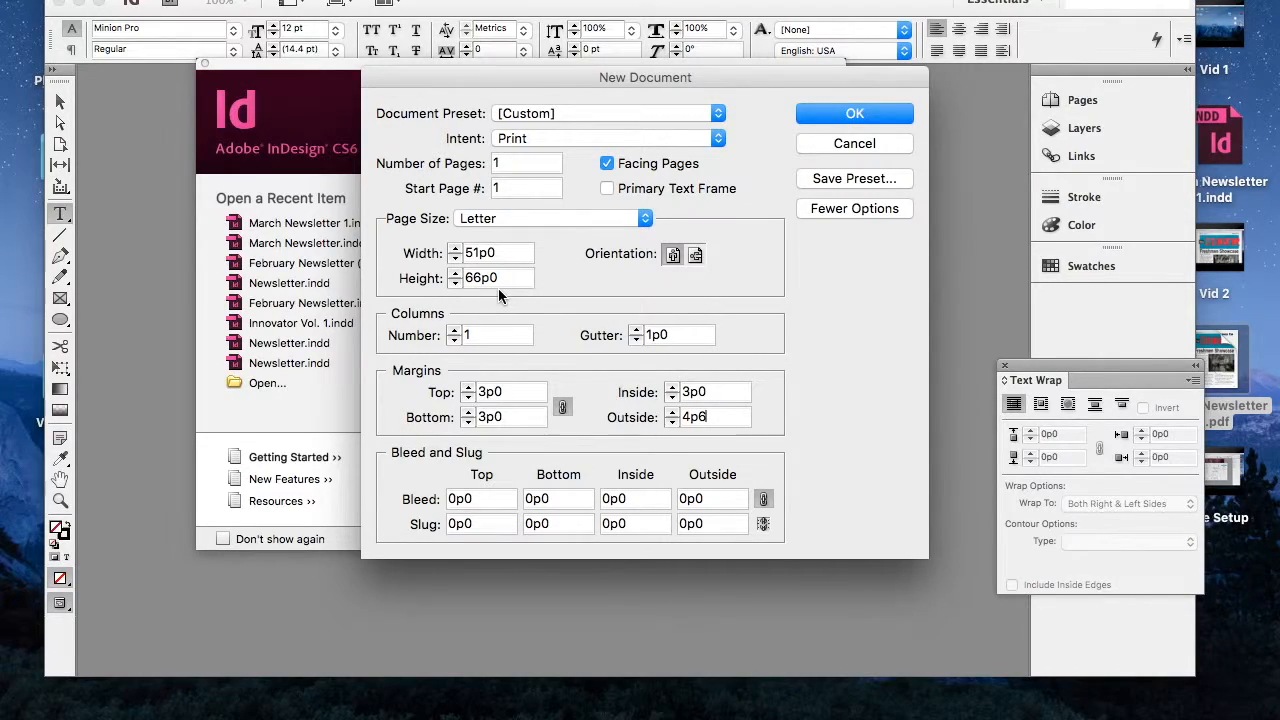
Set the page width to 8.5 in and the page height to 11 in
{"action": "left_click", "coordinate": [508, 256]}
{"action": "type", "text": "8.5in"}
{"action": "key", "text": "Tab"}
{"action": "key", "text": "Tab"}
{"action": "double_click", "coordinate": [486, 279]}
{"action": "type", "text": "11 in"}
{"action": "key", "text": "Tab"}
{"action": "left_click", "coordinate": [718, 113]}
{"action": "left_click", "coordinate": [778, 360]}
Set the bleed to 0p9 on all sides and create the document
{"action": "double_click", "coordinate": [475, 502]}
{"action": "type", "text": "0p9"}
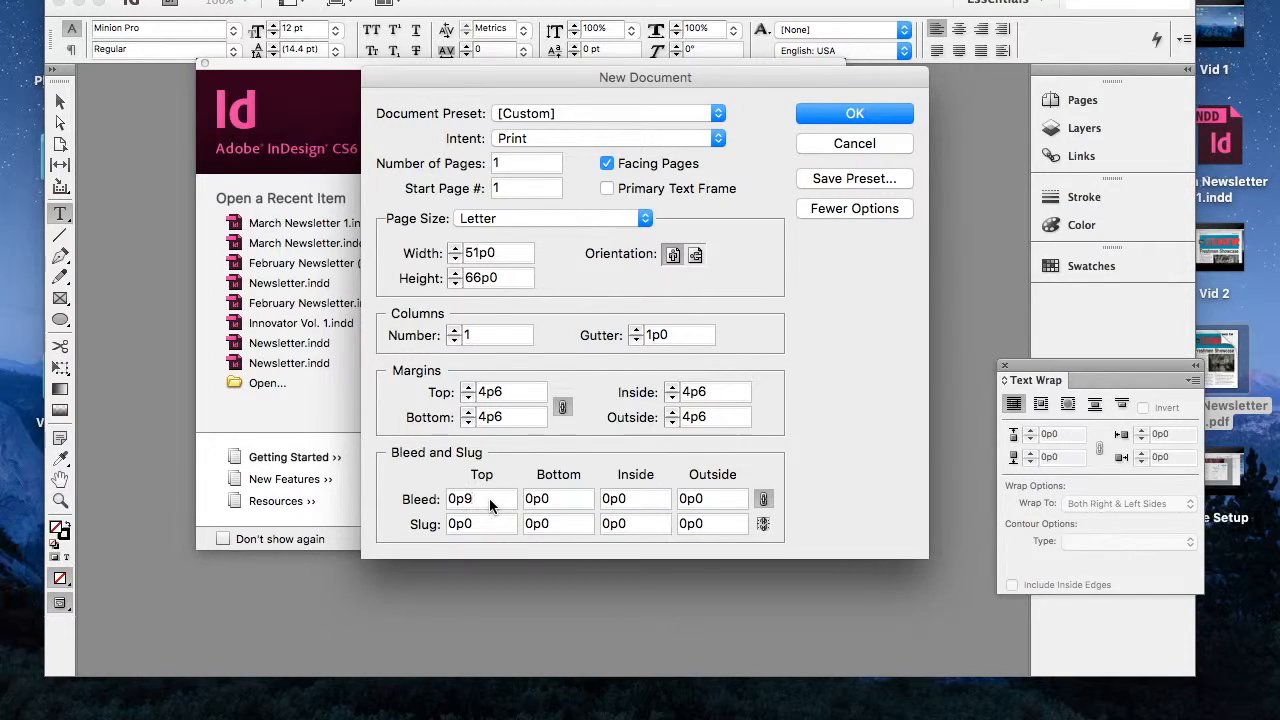
{"action": "key", "text": "Tab"}
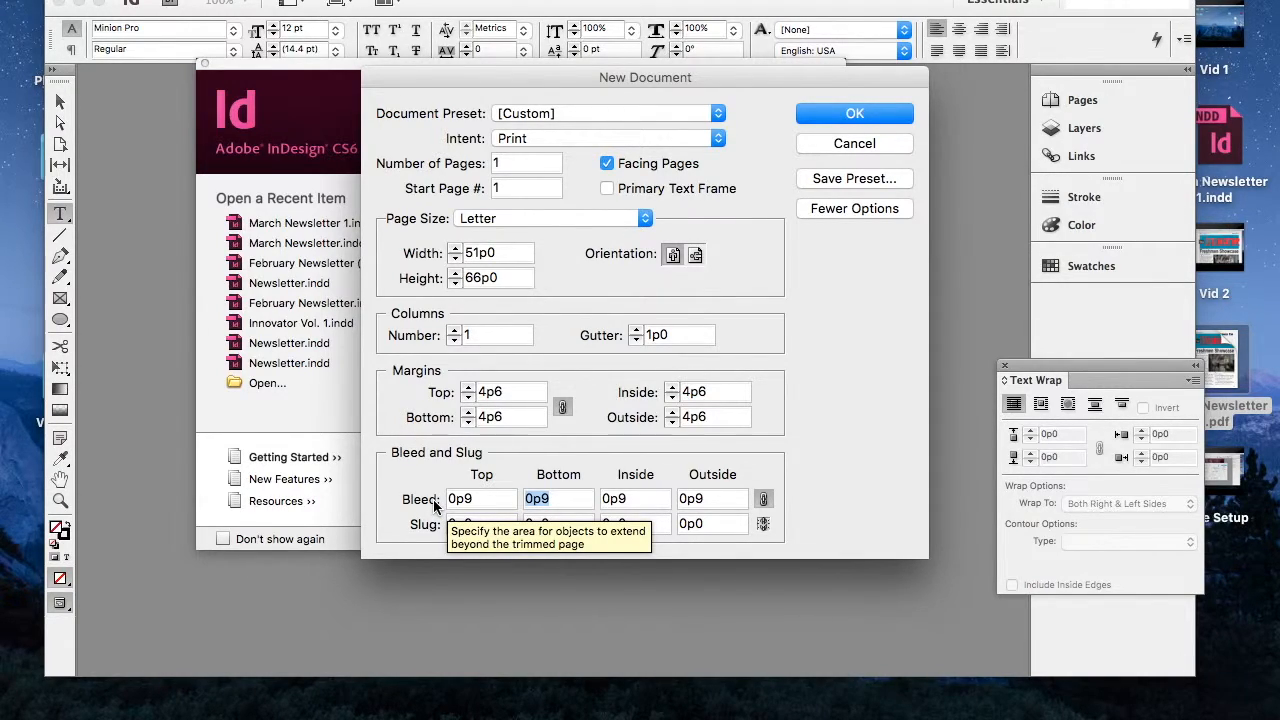
{"action": "left_click", "coordinate": [853, 115]}
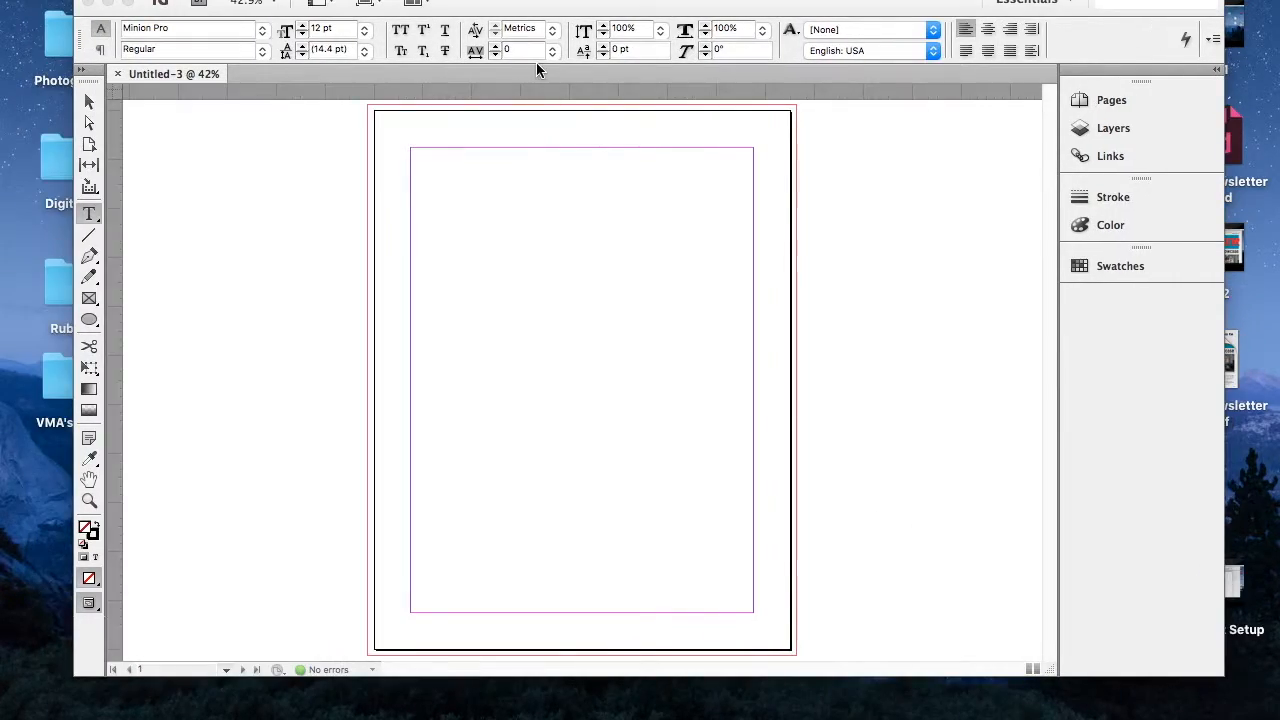
Open the A-Master spread and place horizontal guides in the top and bottom margins of both pages, with footer guides at 63p0 and about 64p9.6
{"action": "left_click", "coordinate": [505, 5]}
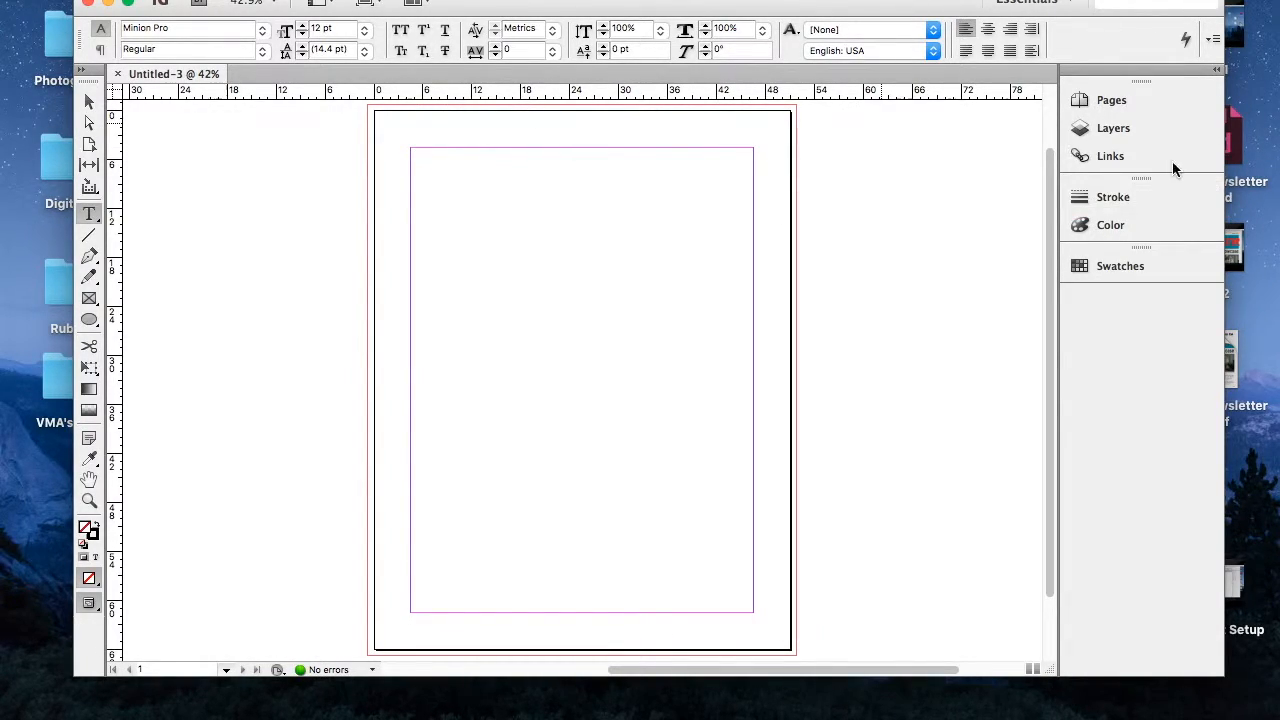
{"action": "left_click", "coordinate": [1134, 102]}
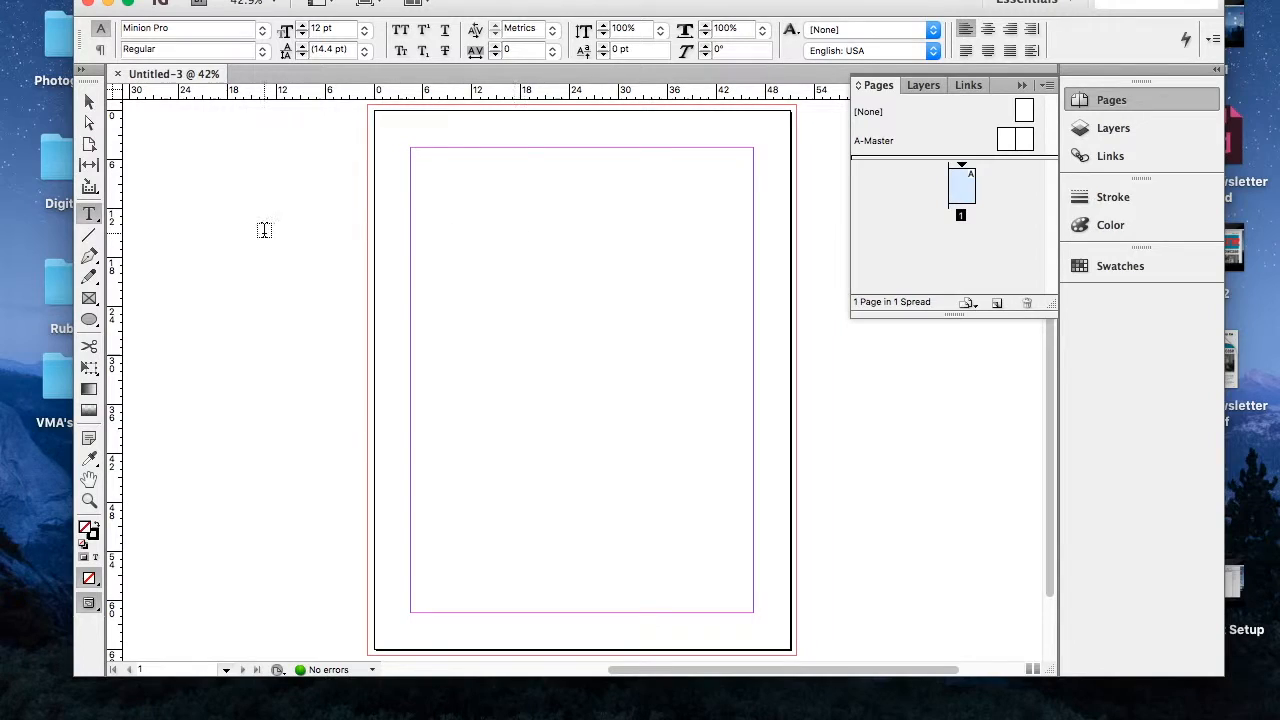
{"action": "left_click", "coordinate": [1006, 141]}
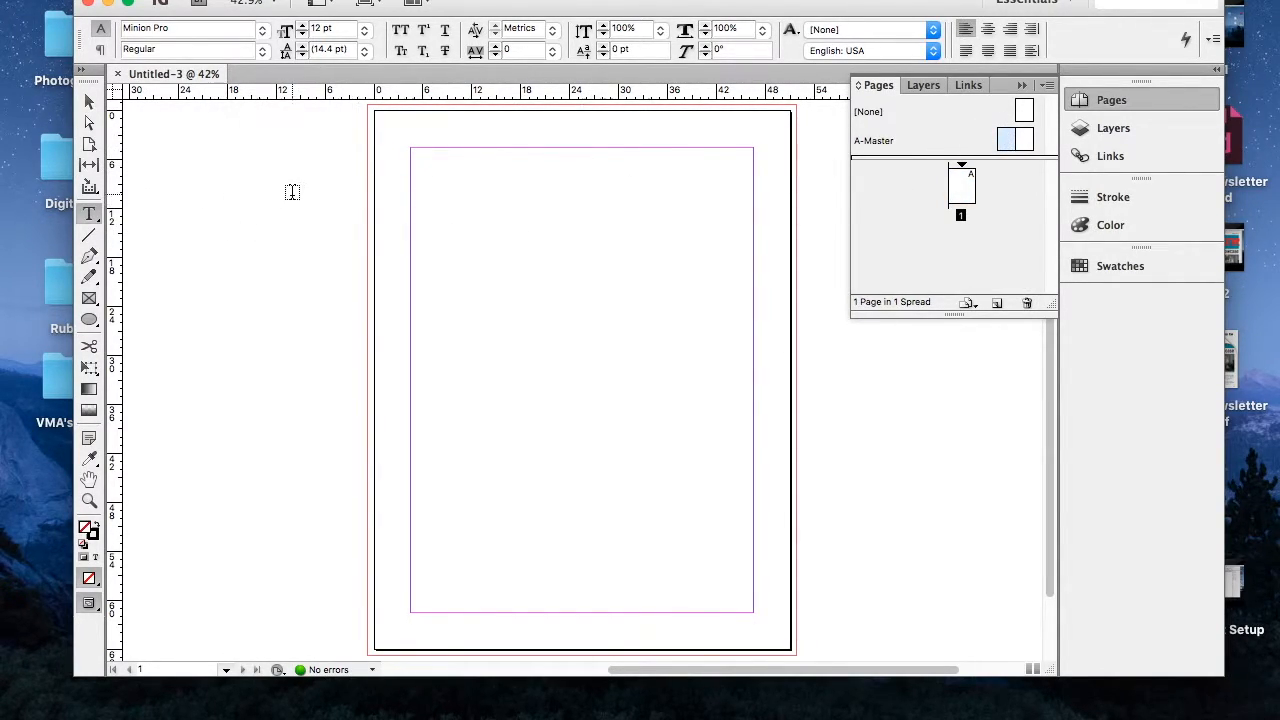
{"action": "left_click_drag", "start_coordinate": [419, 91], "coordinate": [487, 554]}
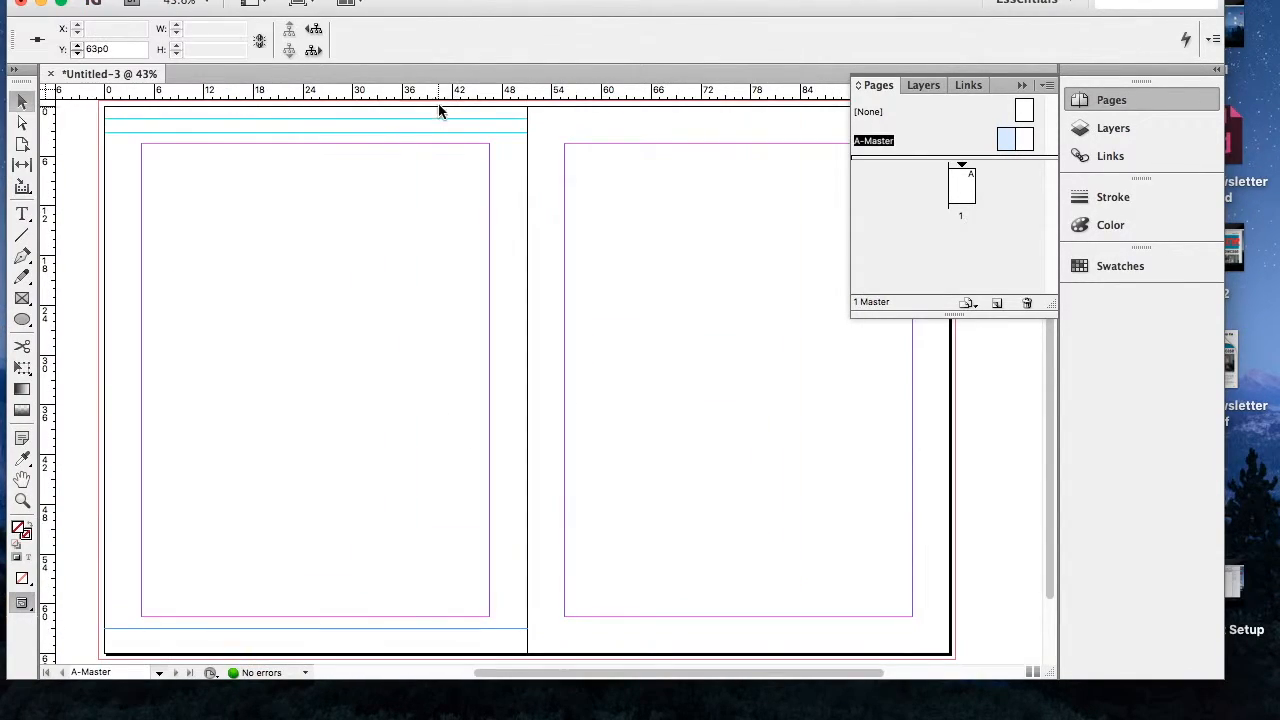
{"action": "left_click_drag", "start_coordinate": [437, 92], "coordinate": [368, 632]}
{"action": "left_click_drag", "start_coordinate": [656, 92], "coordinate": [654, 132]}
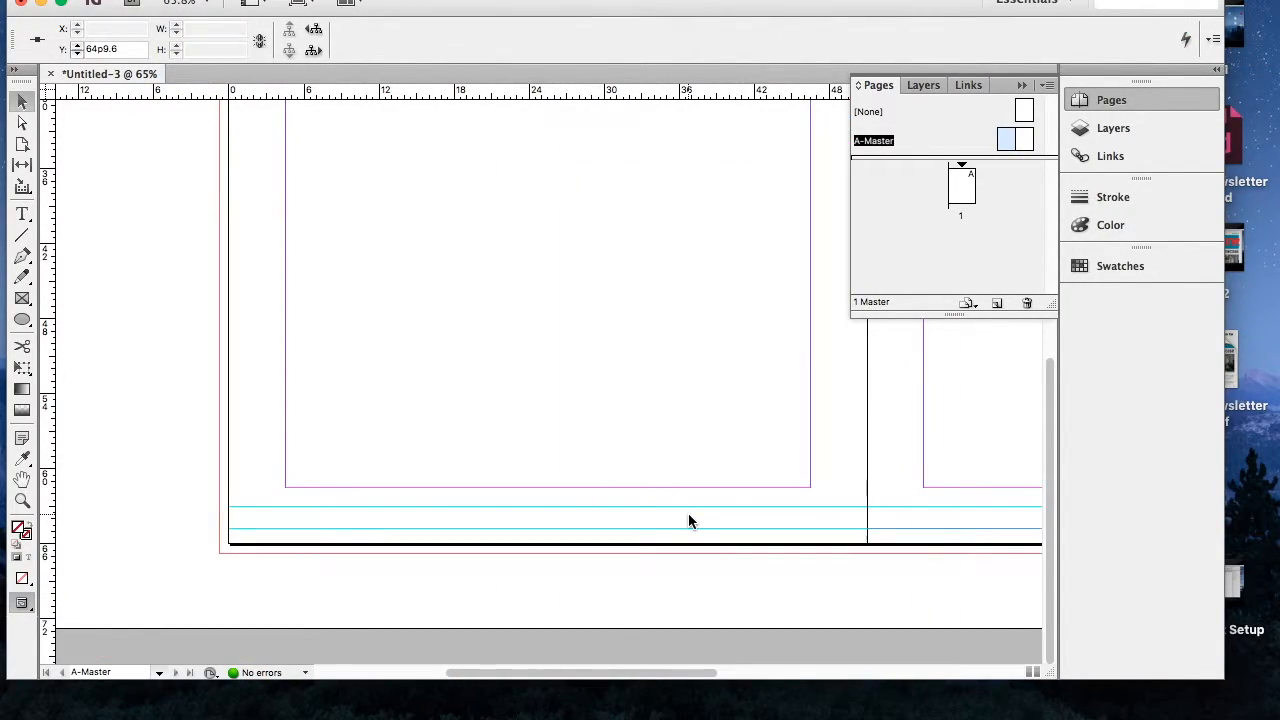
Add a text frame about 2p2 by 1p8 to the left master page's footer and position it at 44p6, 63p0 between the guides
{"action": "left_click", "coordinate": [23, 215]}
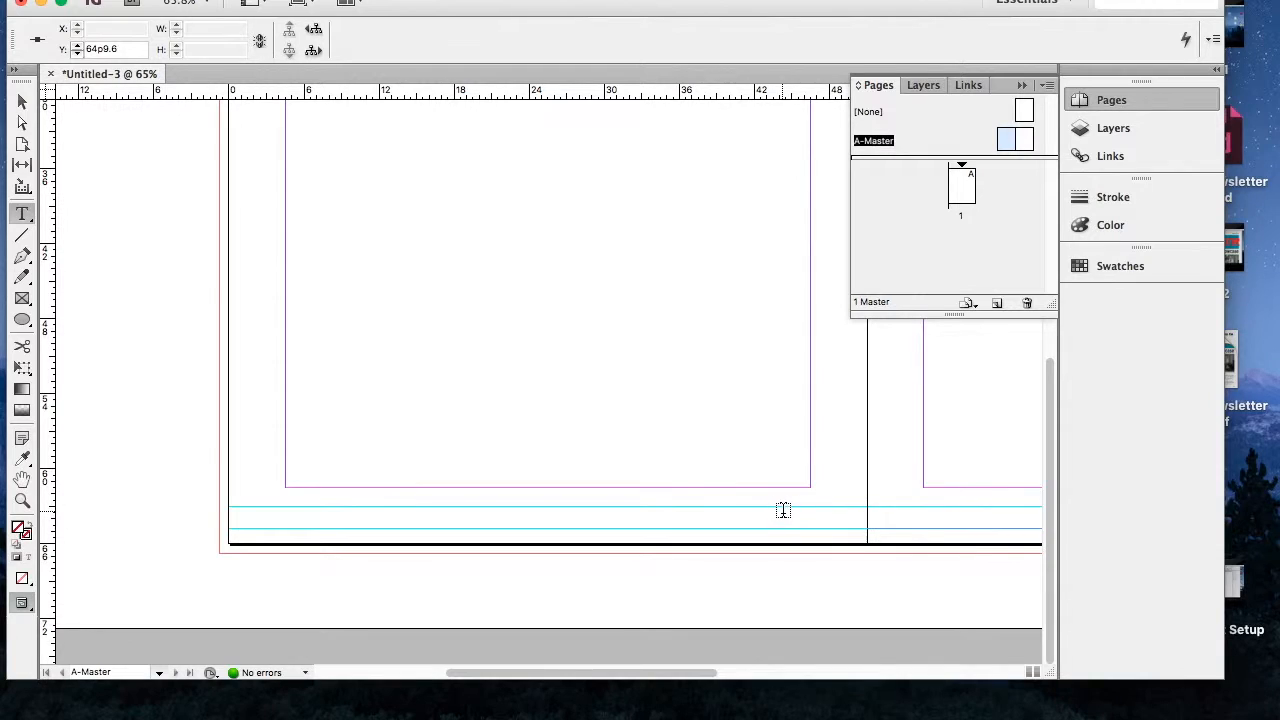
{"action": "left_click_drag", "start_coordinate": [799, 511], "coordinate": [827, 533]}
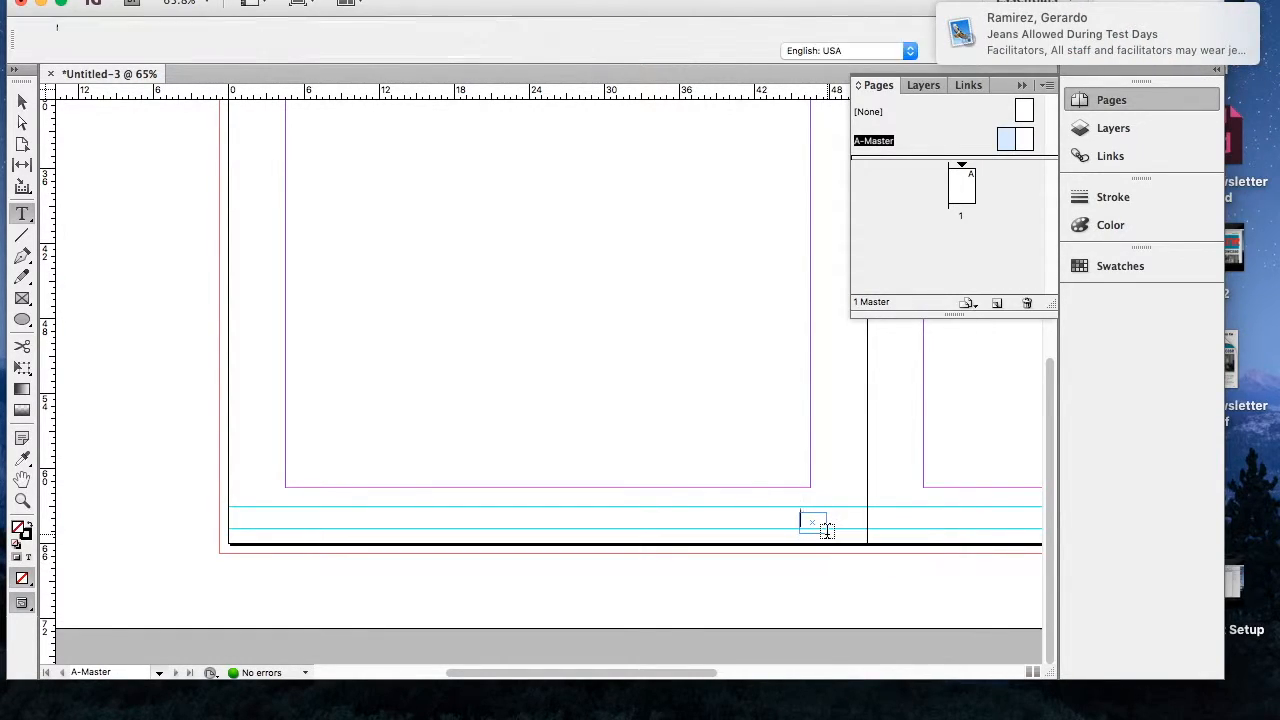
{"action": "left_click", "coordinate": [22, 101]}
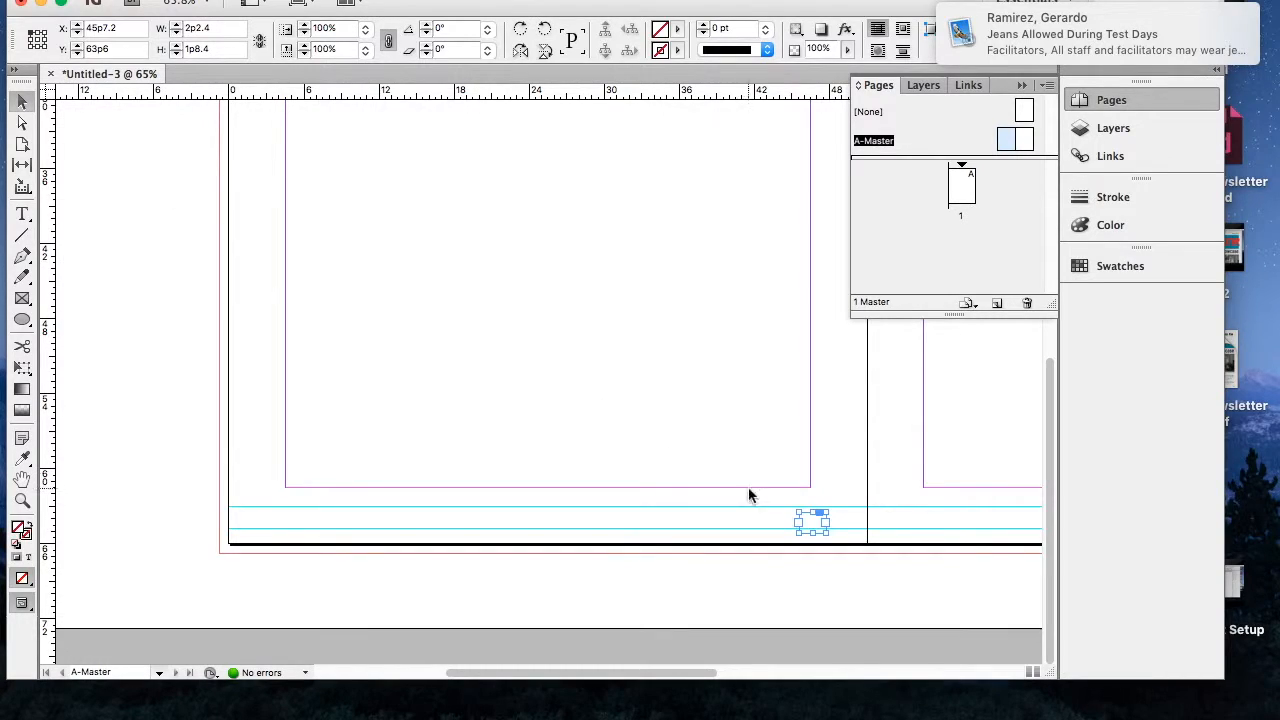
{"action": "left_click_drag", "start_coordinate": [815, 524], "coordinate": [802, 518]}
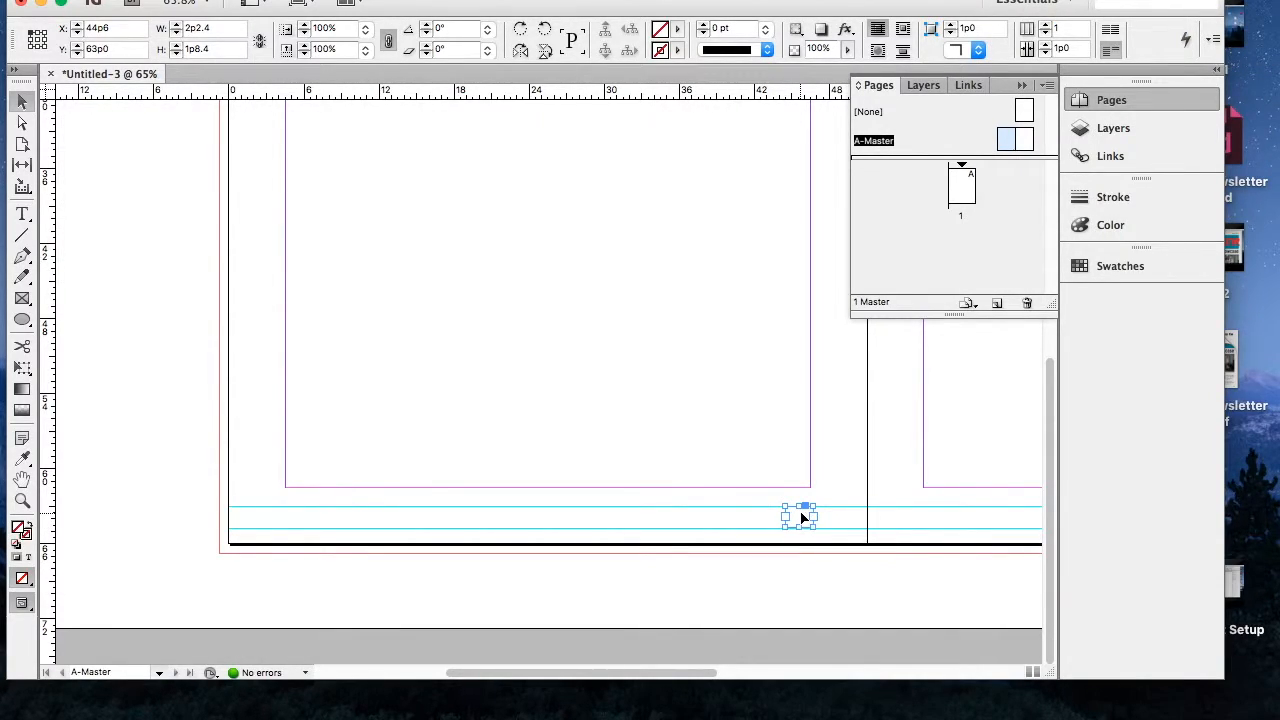
Insert a Current Page Number marker in the left master page's footer text frame
{"action": "double_click", "coordinate": [800, 517]}
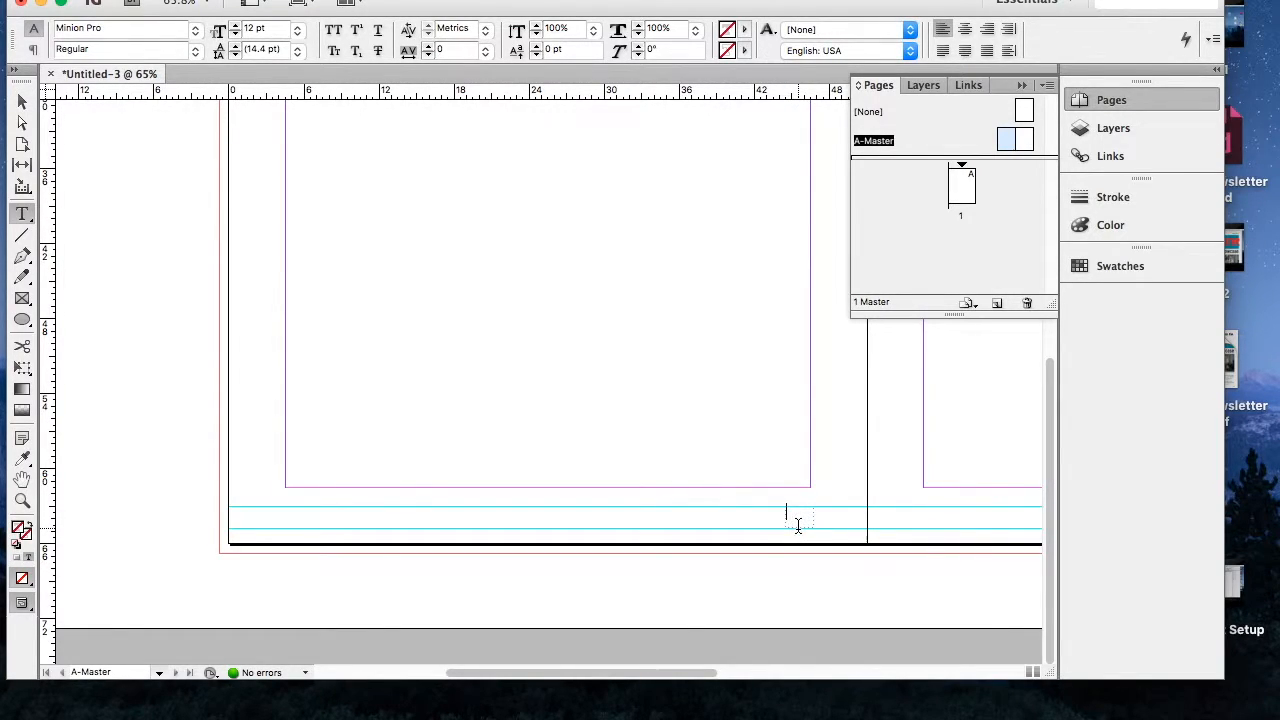
{"action": "right_click", "coordinate": [798, 516]}
{"action": "mouse_move", "coordinate": [888, 320]}
{"action": "mouse_move", "coordinate": [890, 280]}
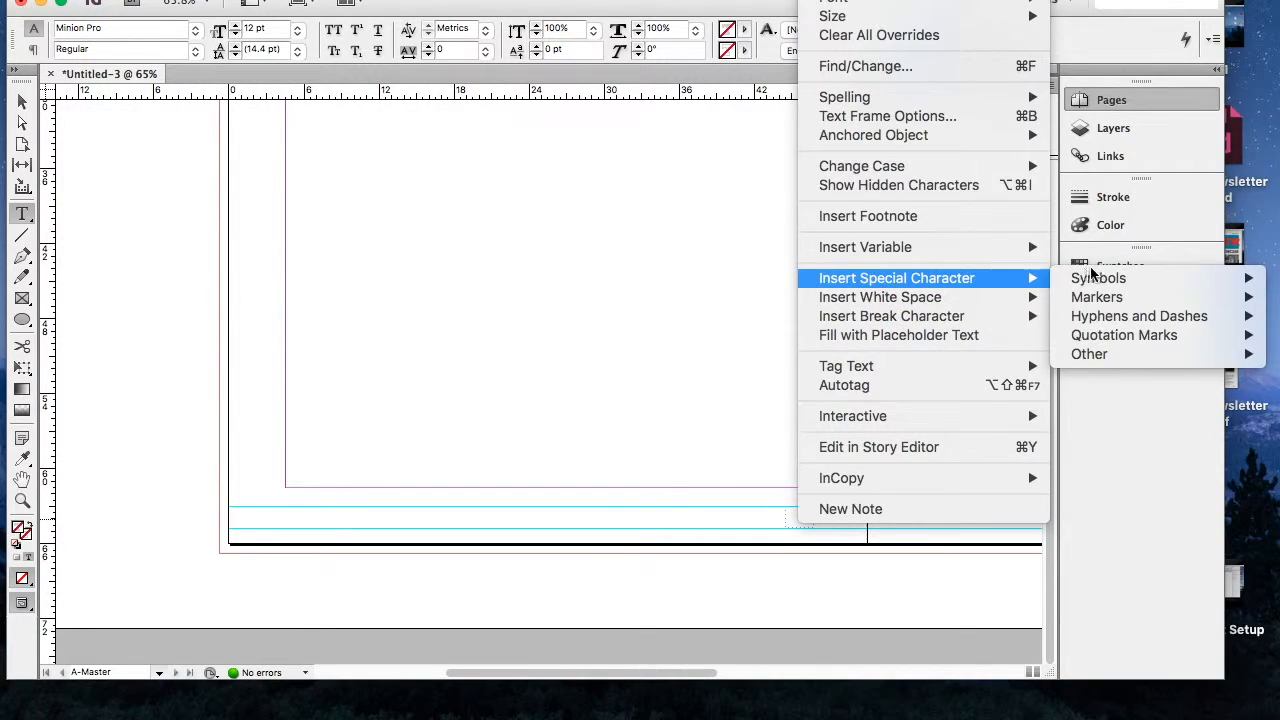
{"action": "mouse_move", "coordinate": [1100, 280]}
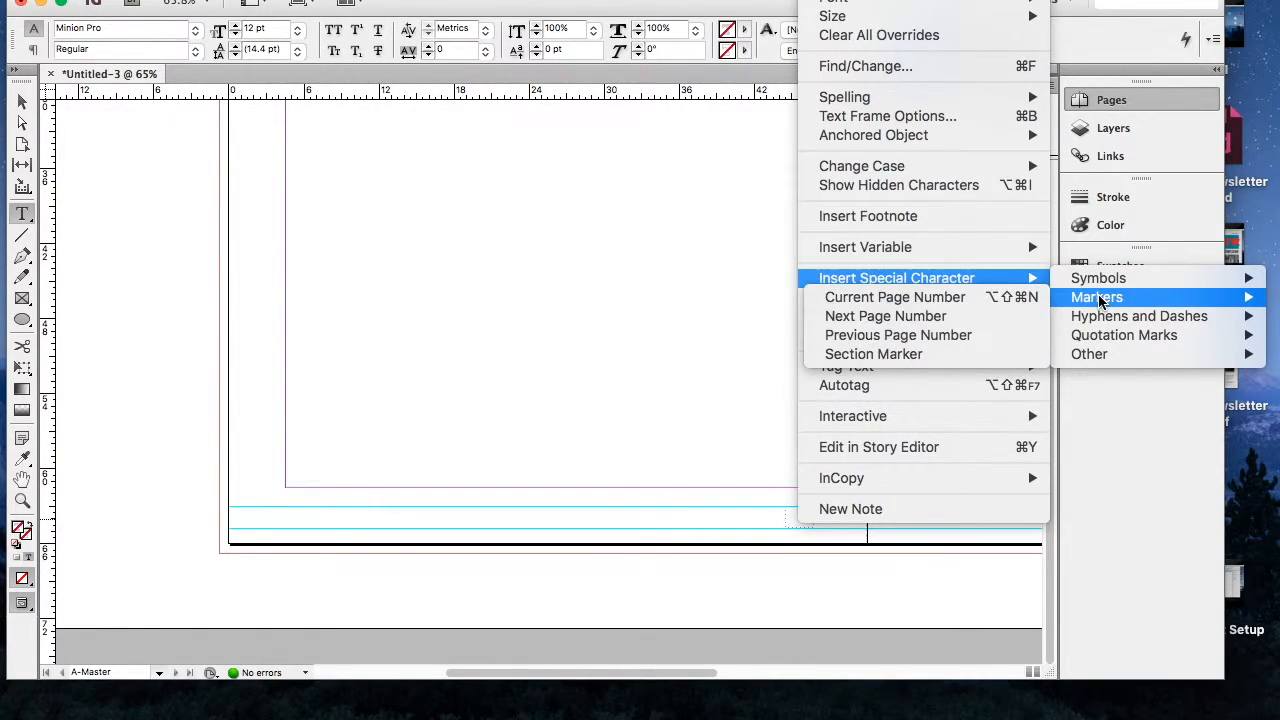
{"action": "left_click", "coordinate": [1010, 300]}
Add a small text frame to the right master page's footer near the outer margin and insert a Current Page Number marker in it
{"action": "scroll", "coordinate": [500, 310], "scroll_direction": "right", "scroll_amount": 10}
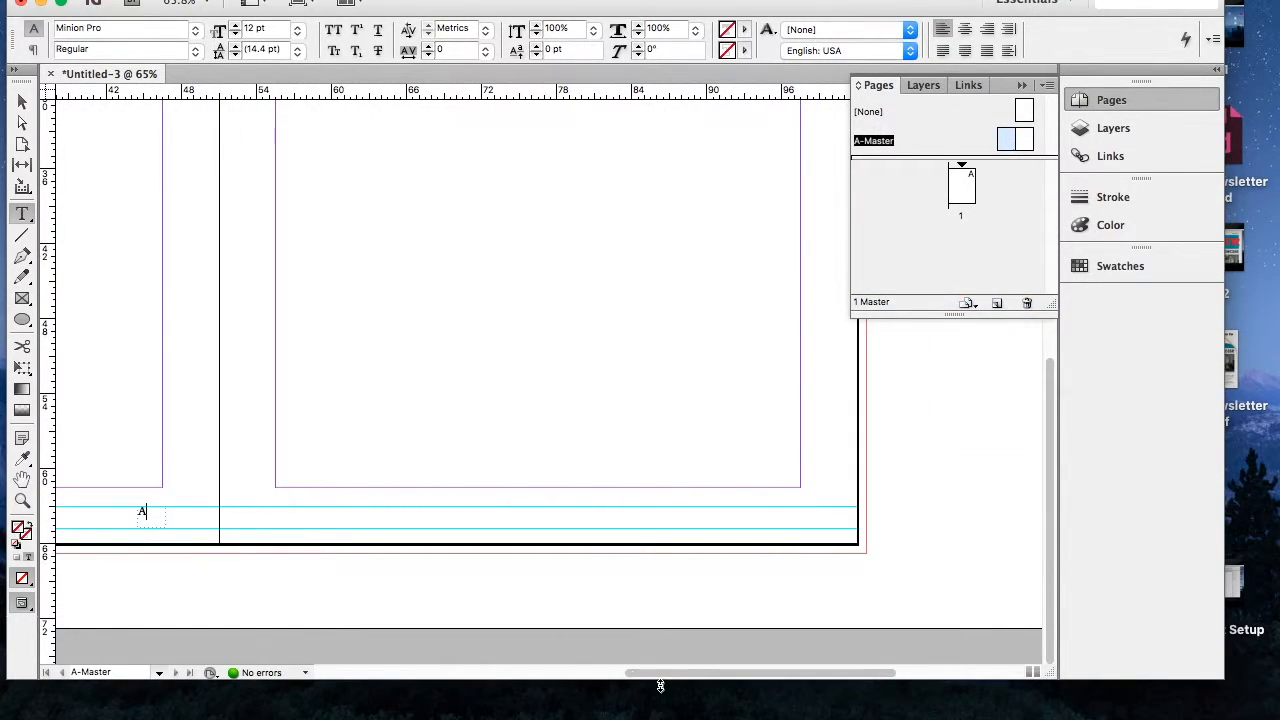
{"action": "left_click_drag", "start_coordinate": [770, 517], "coordinate": [809, 544]}
{"action": "right_click", "coordinate": [778, 530]}
{"action": "mouse_move", "coordinate": [850, 291]}
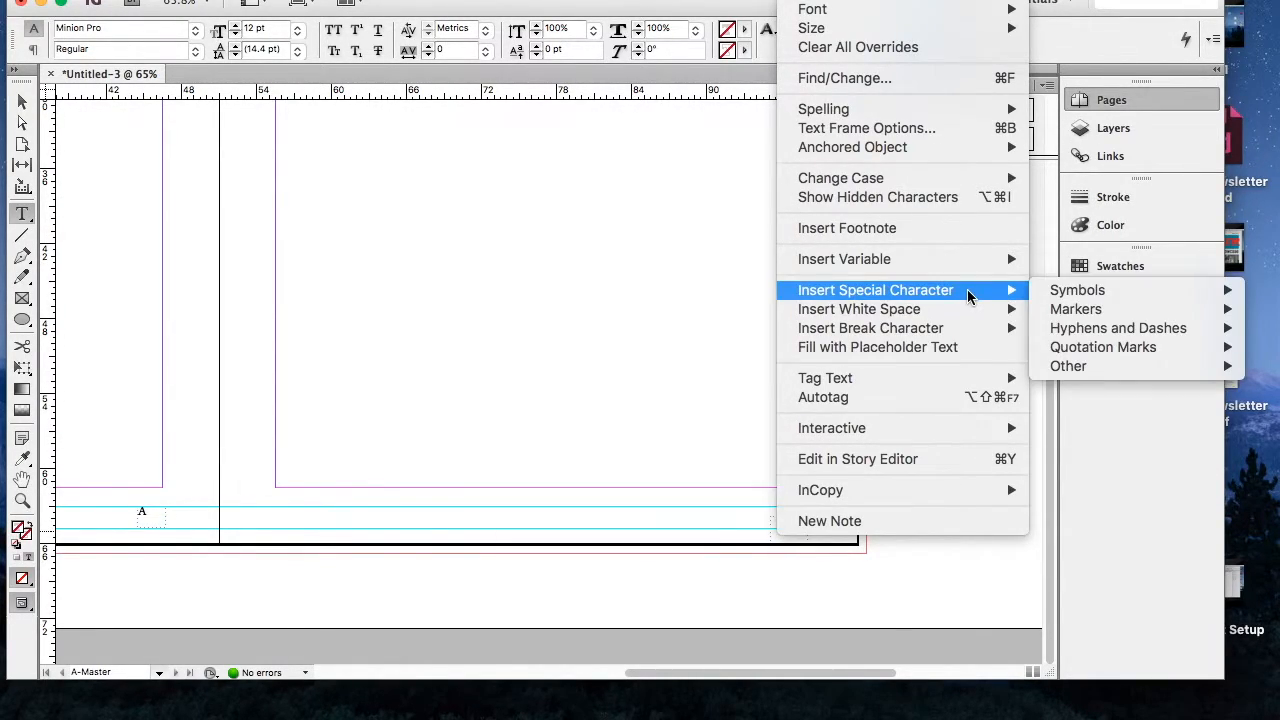
{"action": "mouse_move", "coordinate": [1078, 292]}
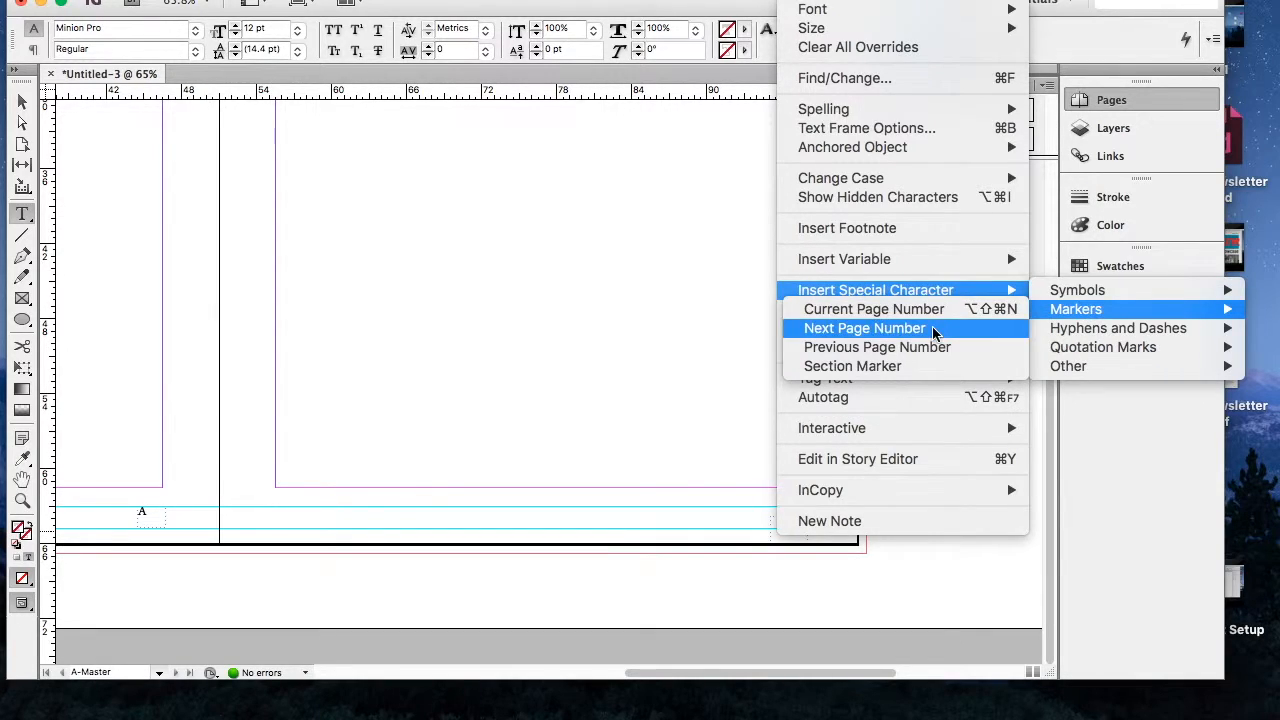
{"action": "left_click", "coordinate": [925, 312]}
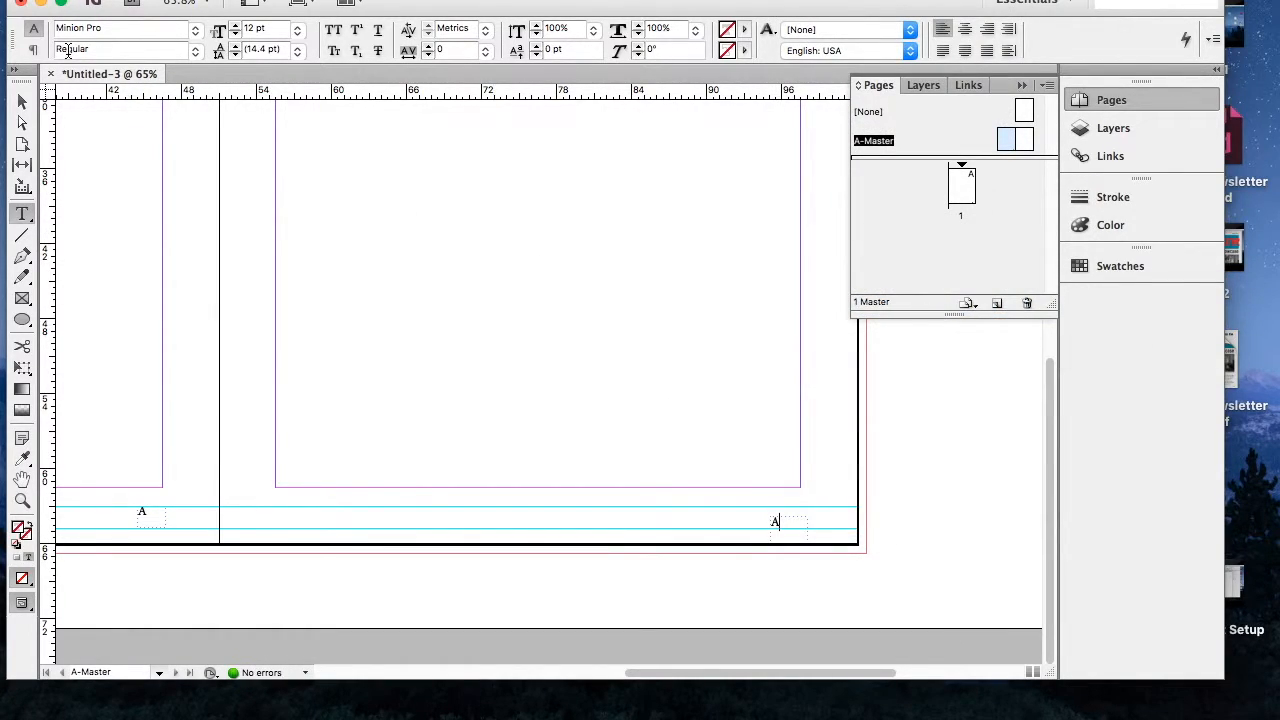
{"action": "left_click", "coordinate": [22, 101]}
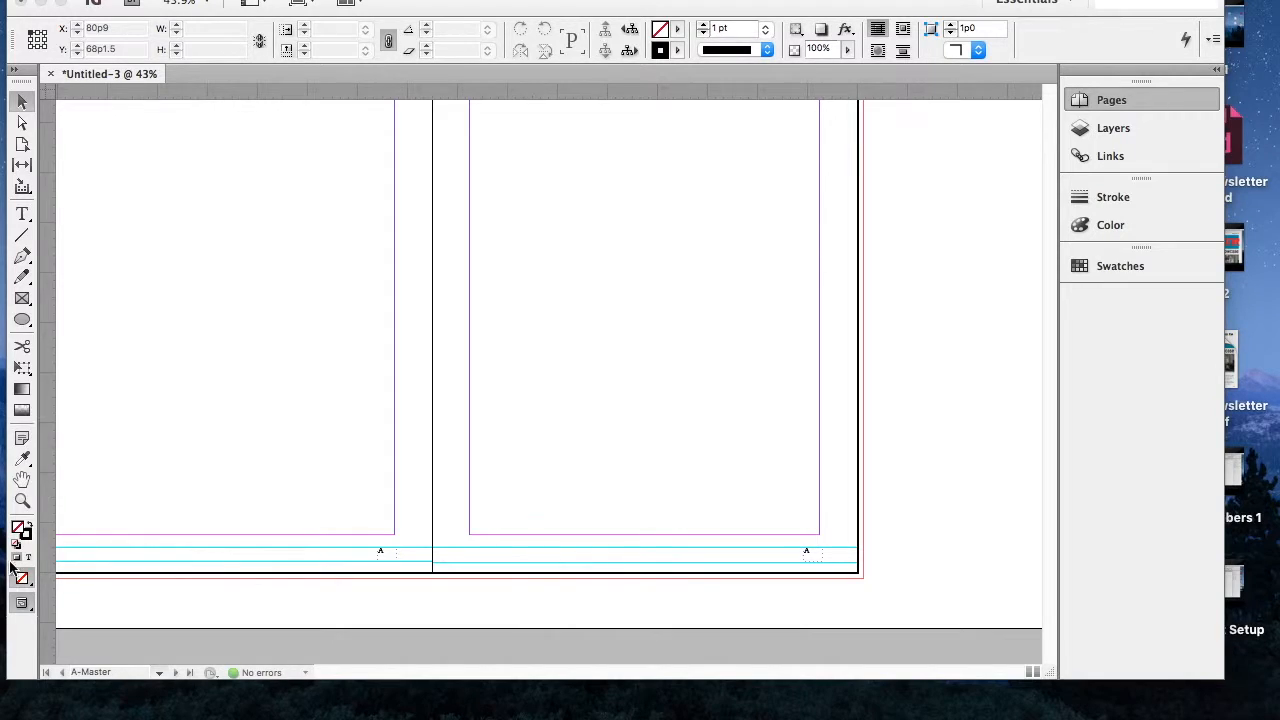
Apply the right A-Master page to page 1 and open page 1 to check its page number
{"action": "key", "text": "super+F12"}
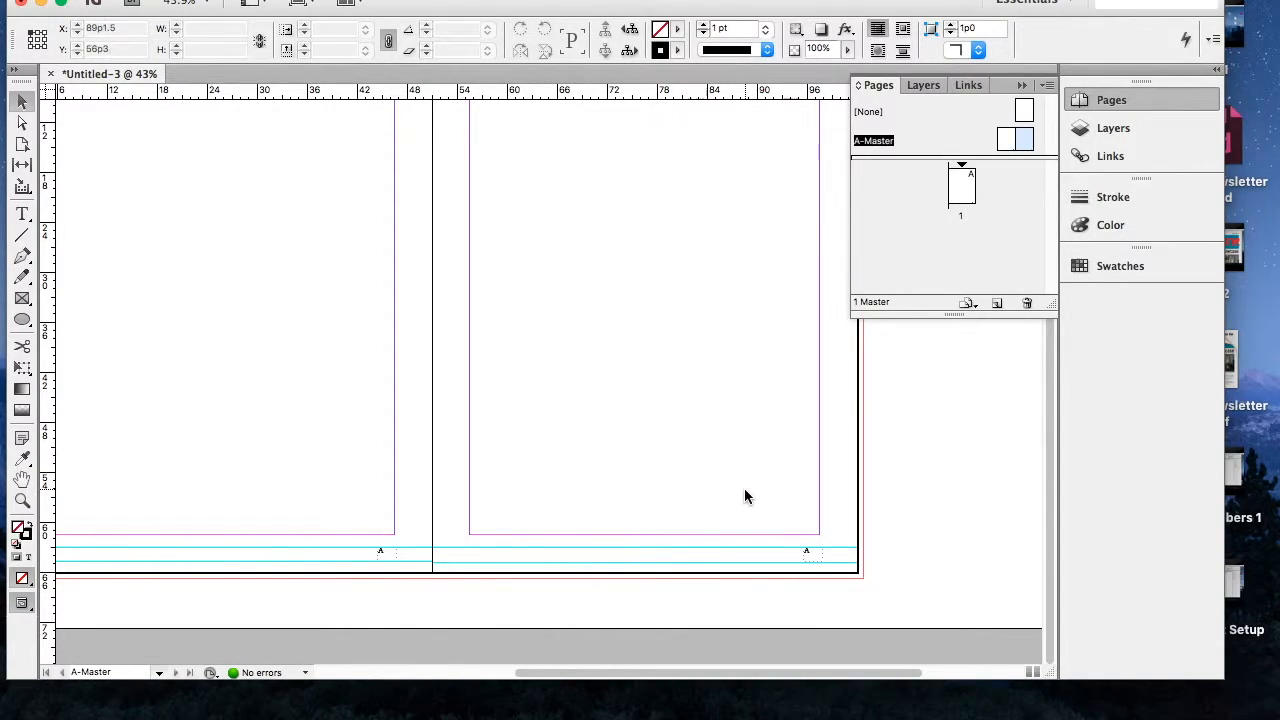
{"action": "left_click", "coordinate": [22, 500]}
{"action": "left_click_drag", "start_coordinate": [659, 481], "coordinate": [694, 511]}
{"action": "key", "text": "super+alt+0"}
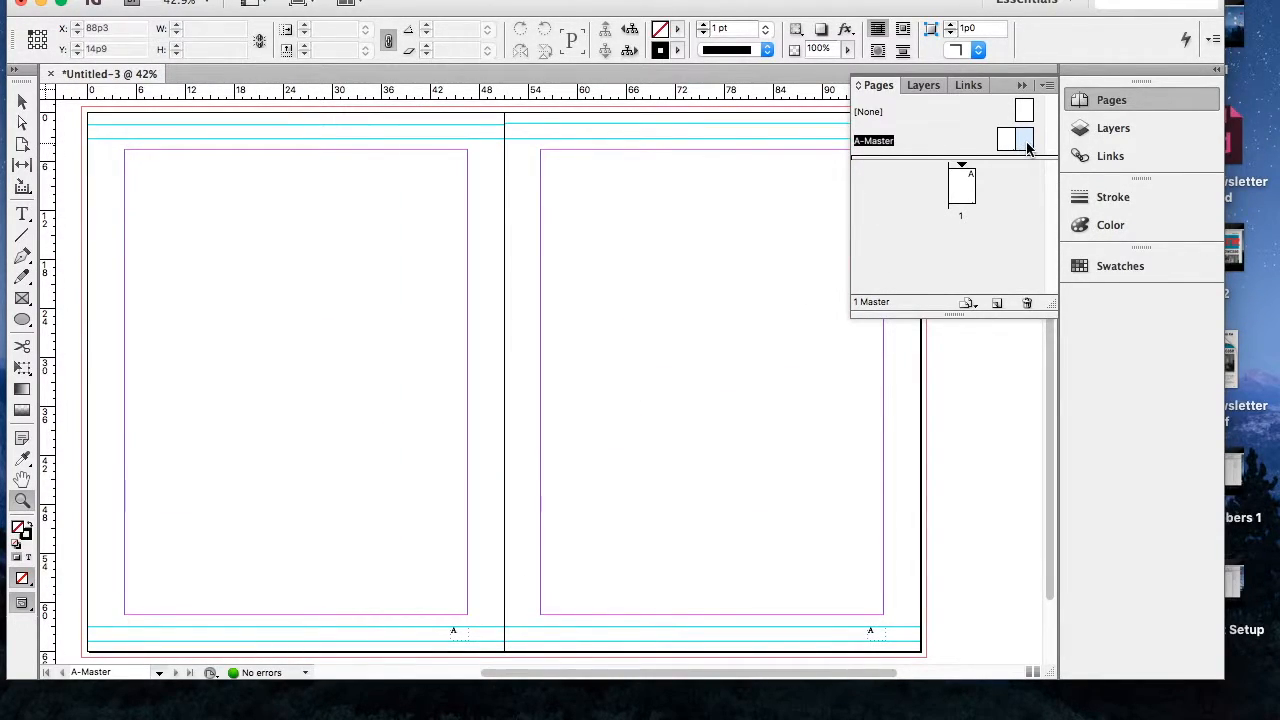
{"action": "left_click_drag", "start_coordinate": [1027, 147], "coordinate": [958, 195]}
{"action": "double_click", "coordinate": [965, 188]}
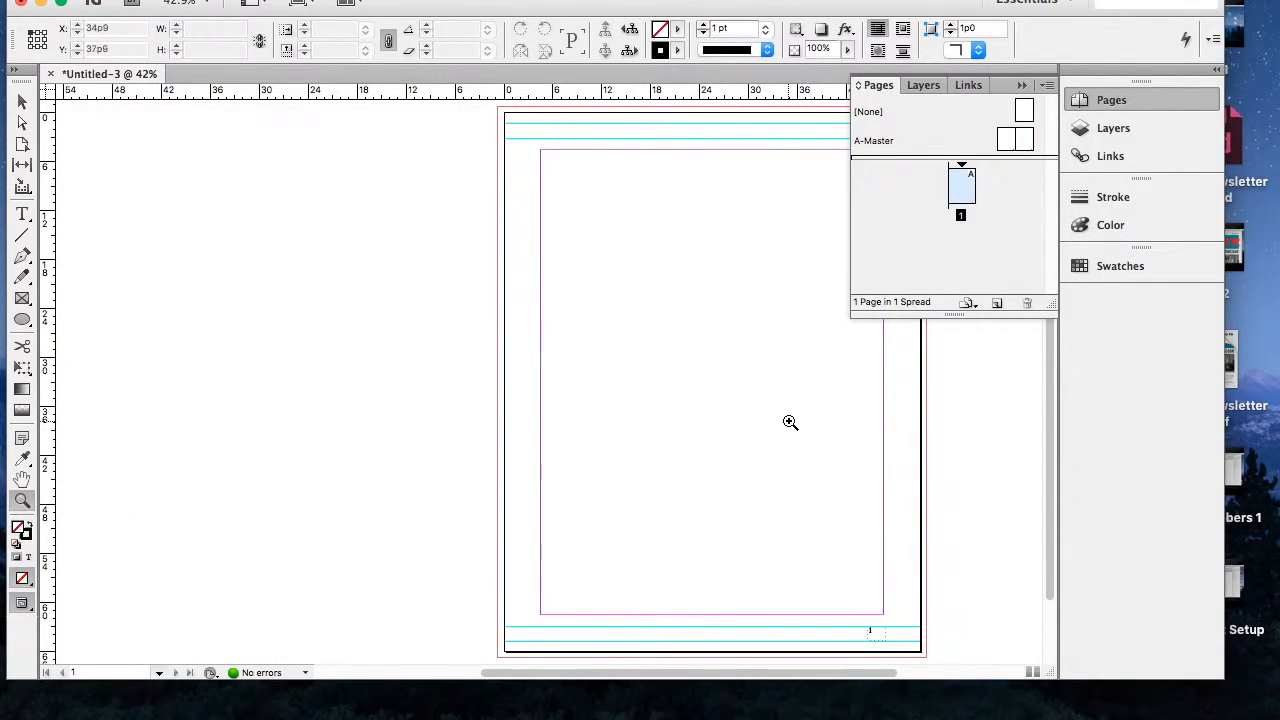
{"action": "scroll", "coordinate": [790, 422], "scroll_direction": "right", "scroll_amount": 4}
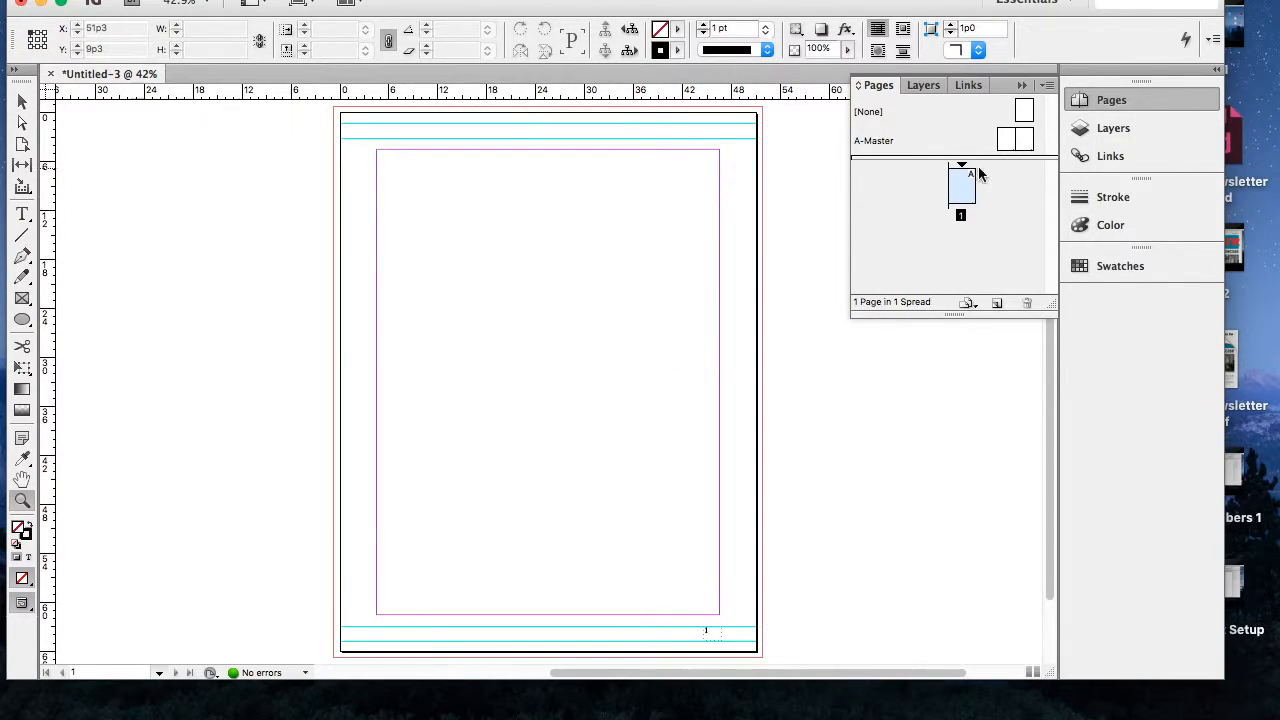
Add a text frame about 15p1 by 1p8 to the right master page's footer, beside the page number and aligned to the upper guide
{"action": "double_click", "coordinate": [1026, 143]}
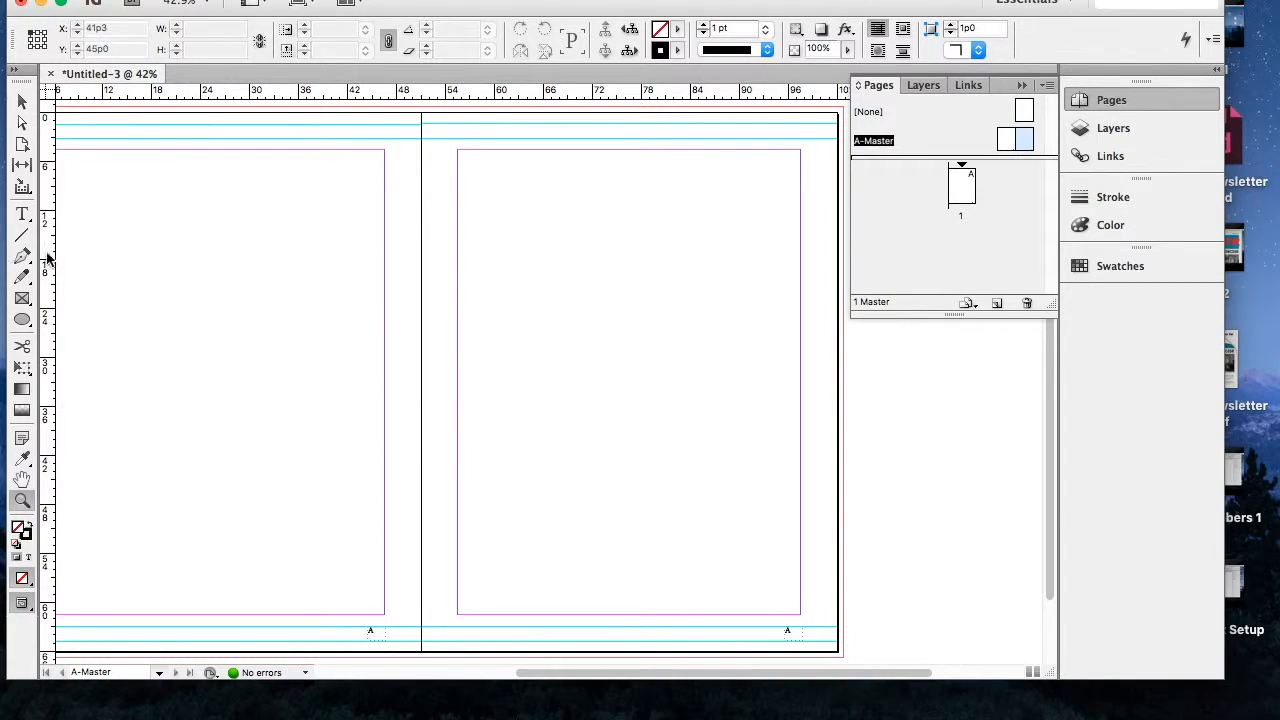
{"action": "left_click", "coordinate": [22, 215]}
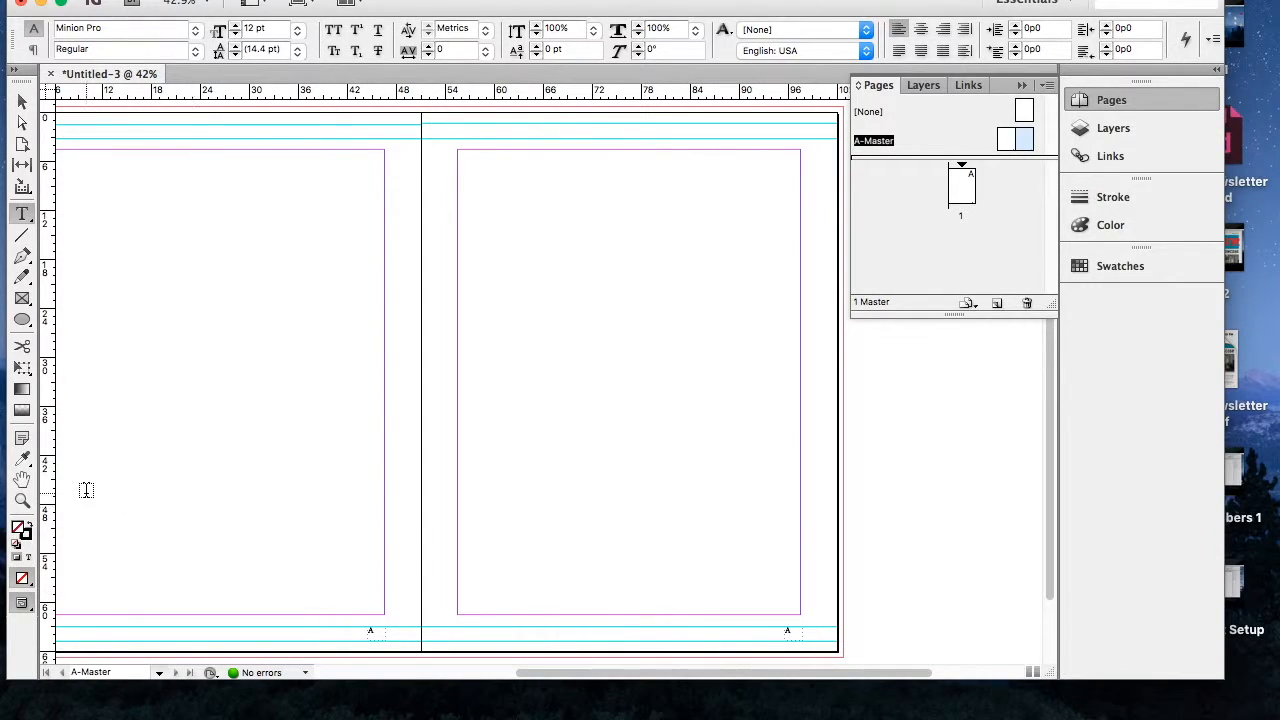
{"action": "left_click", "coordinate": [22, 503]}
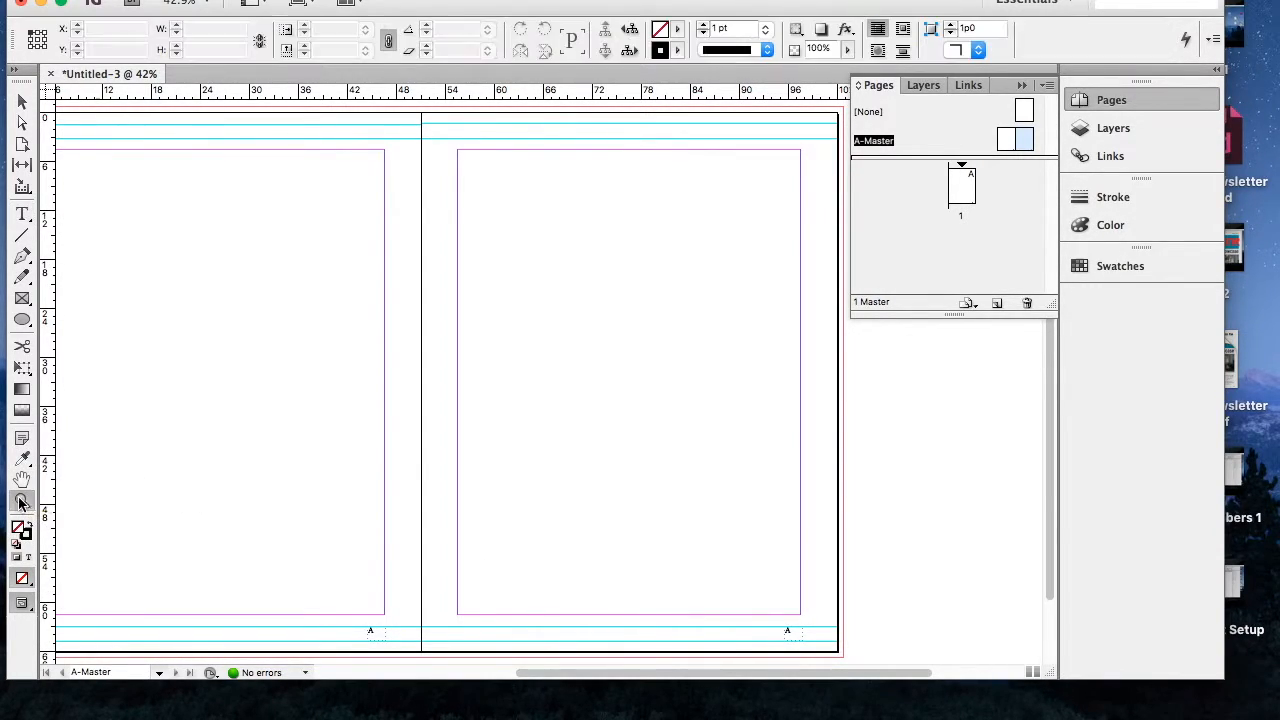
{"action": "left_click_drag", "start_coordinate": [551, 559], "coordinate": [837, 654]}
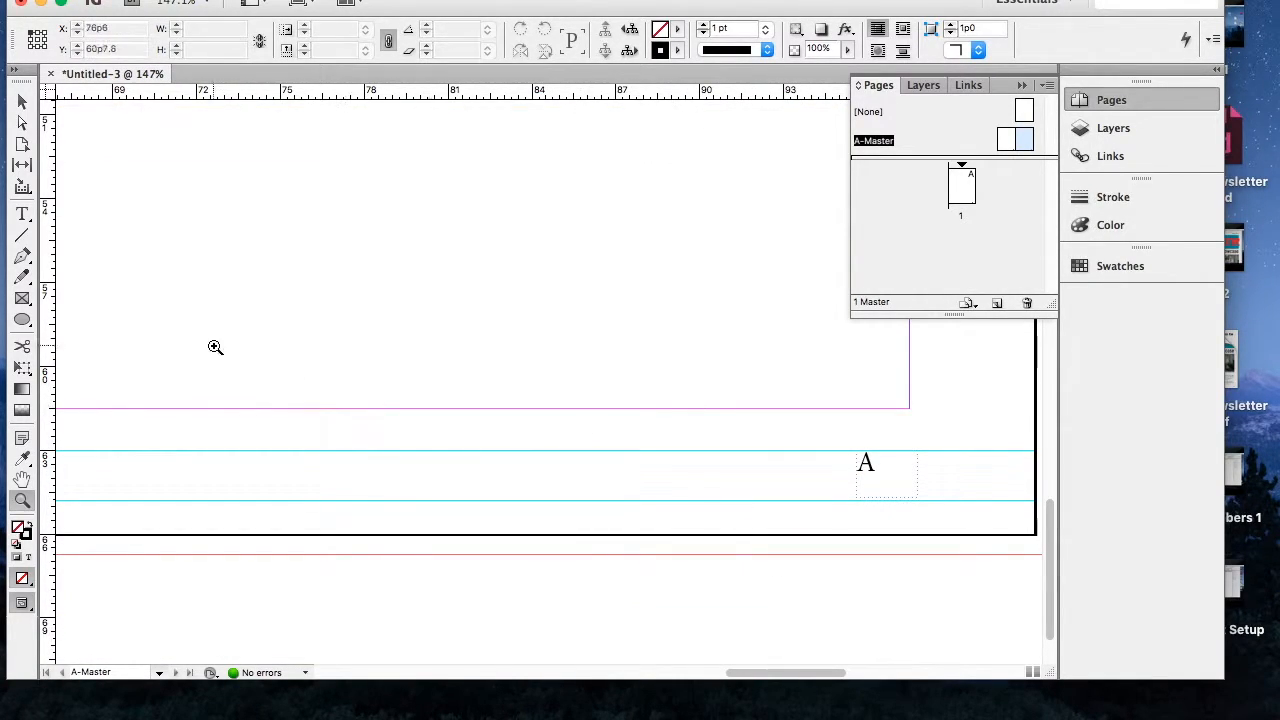
{"action": "left_click", "coordinate": [22, 213]}
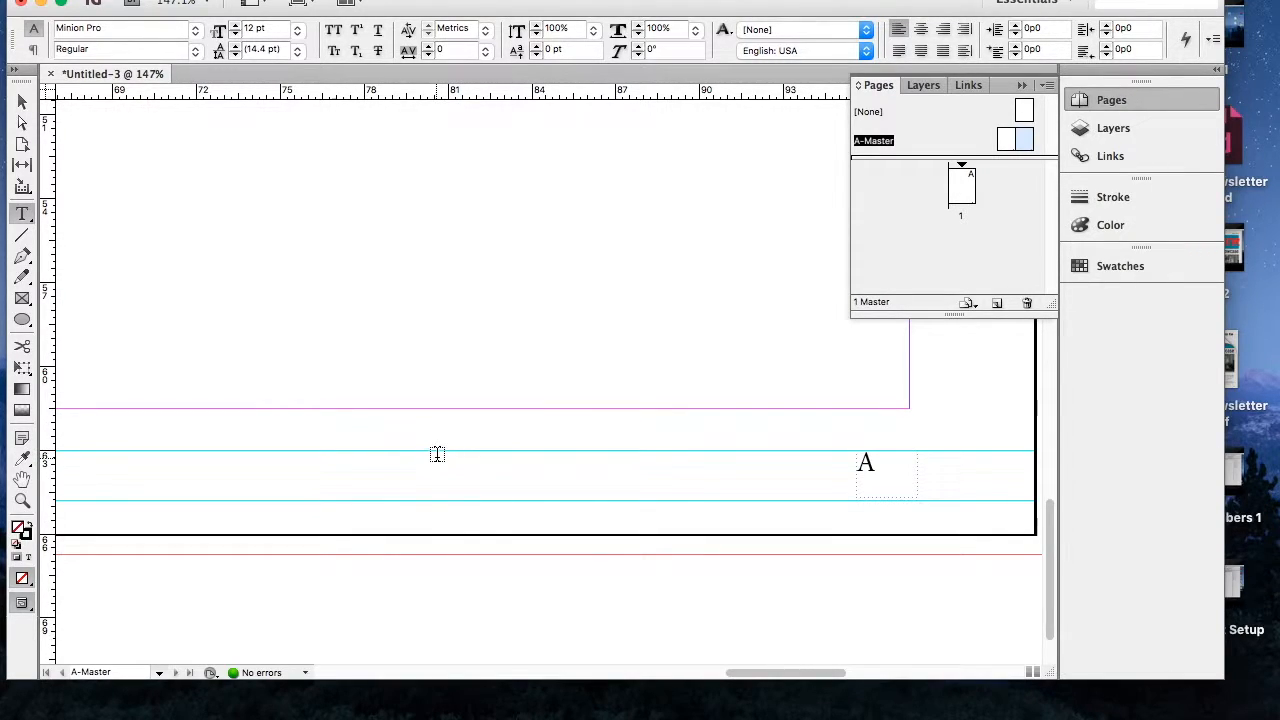
{"action": "left_click_drag", "start_coordinate": [435, 456], "coordinate": [857, 497]}
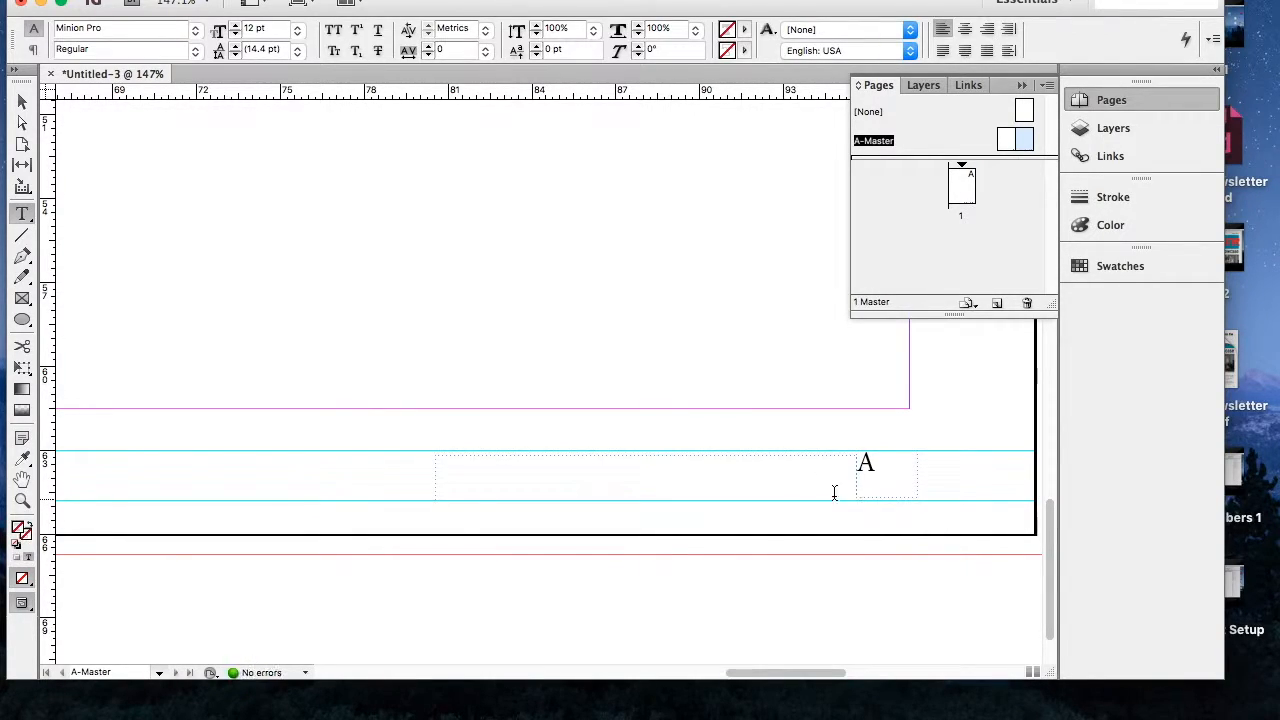
{"action": "left_click", "coordinate": [31, 103]}
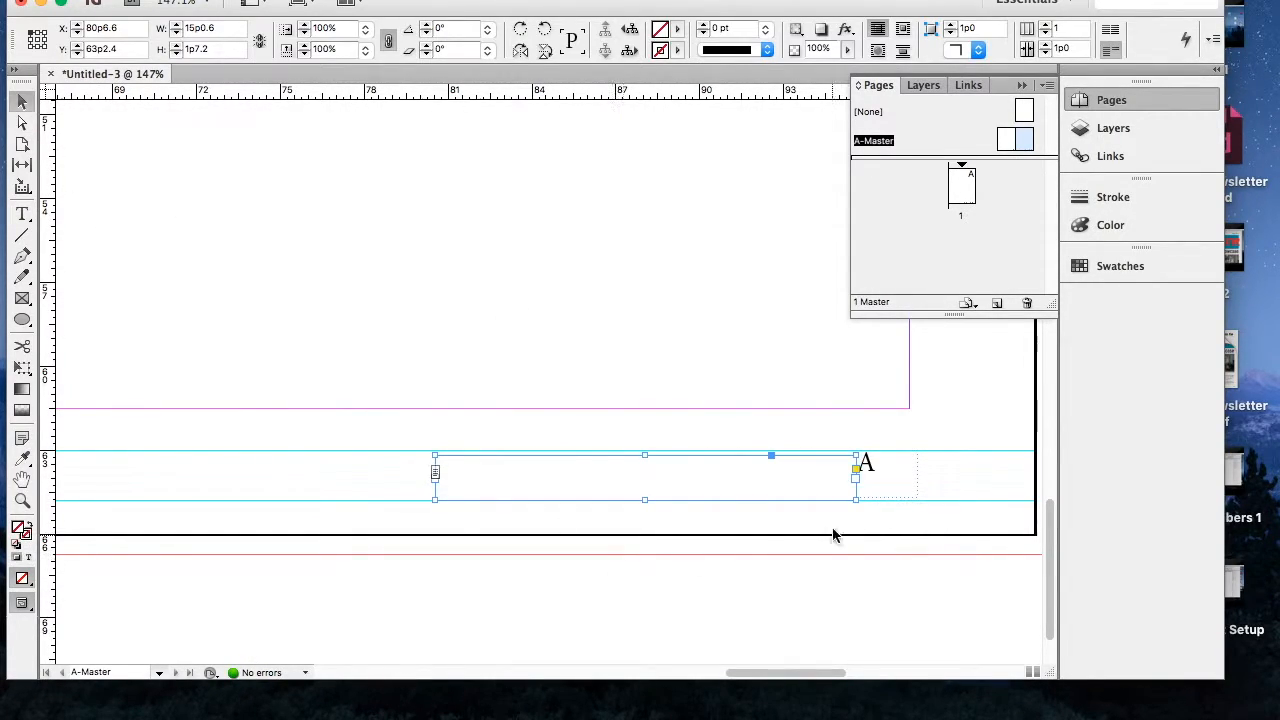
{"action": "left_click_drag", "start_coordinate": [644, 456], "coordinate": [644, 450]}
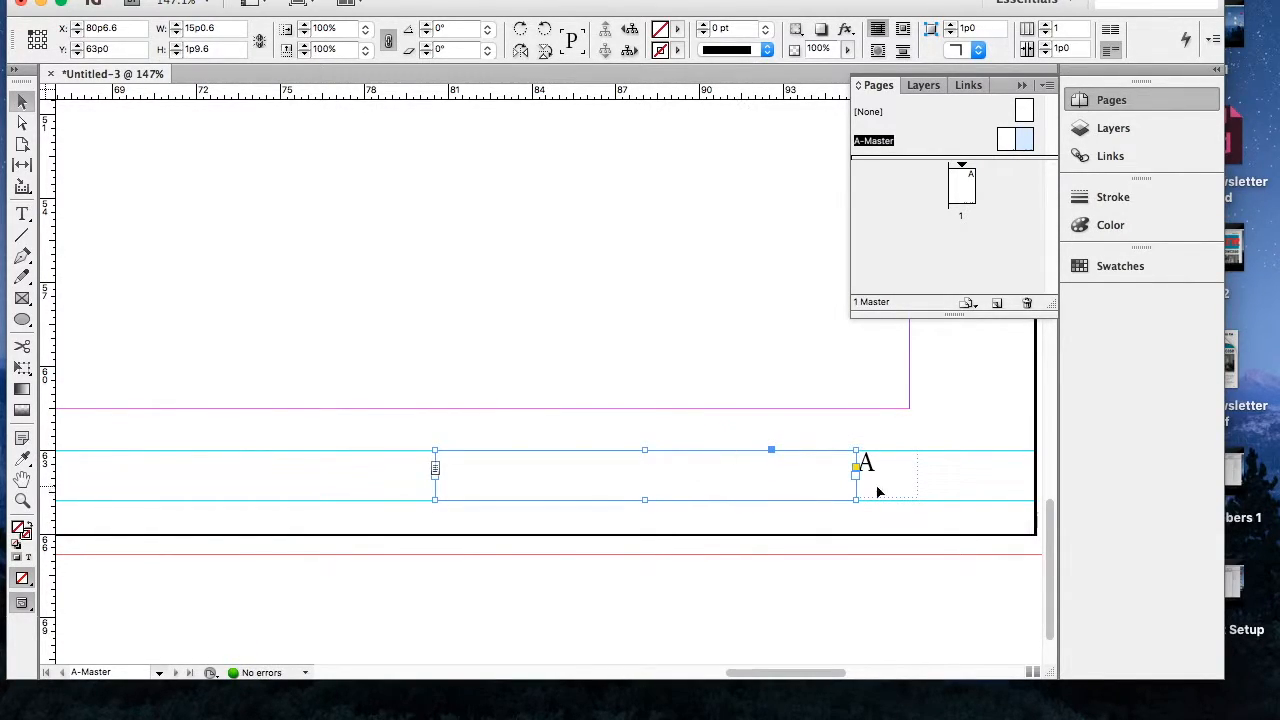
{"action": "left_click_drag", "start_coordinate": [644, 499], "coordinate": [643, 494]}
Enter "The New Tech Journal, March 2016" in the new footer text frame
{"action": "double_click", "coordinate": [643, 485]}
{"action": "type", "text": "The "}
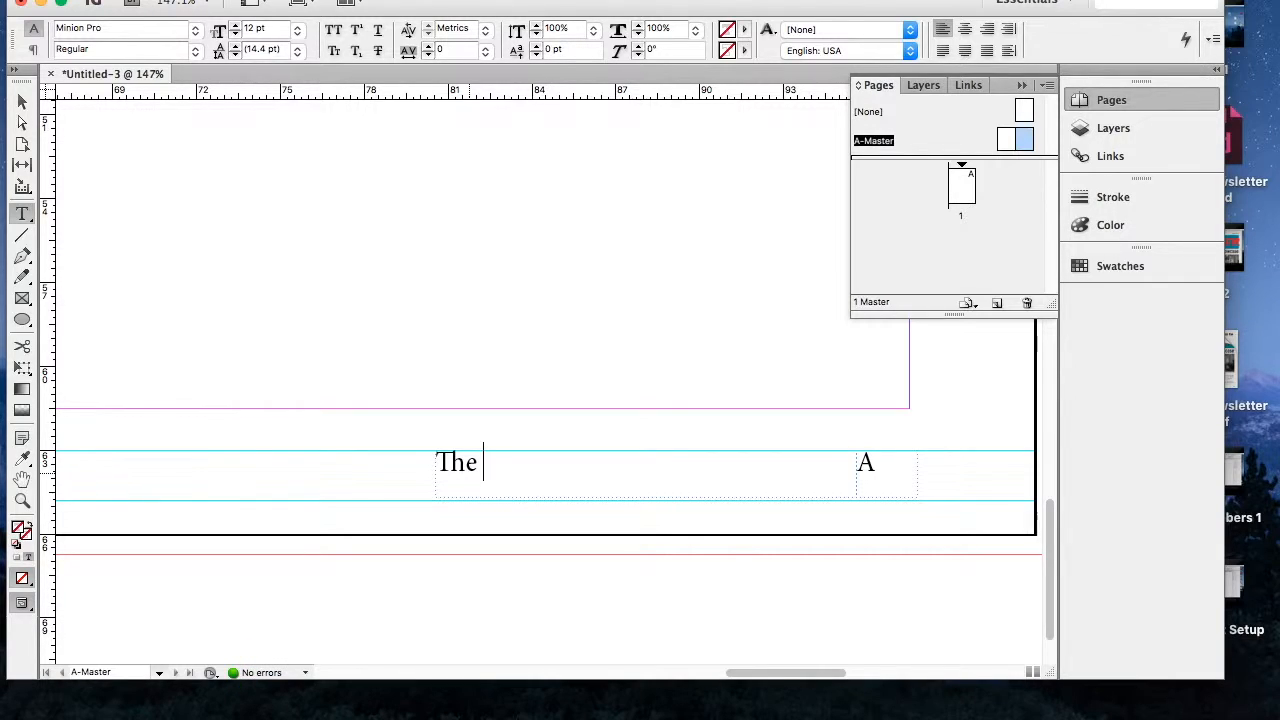
{"action": "type", "text": "New Tech Journal"}
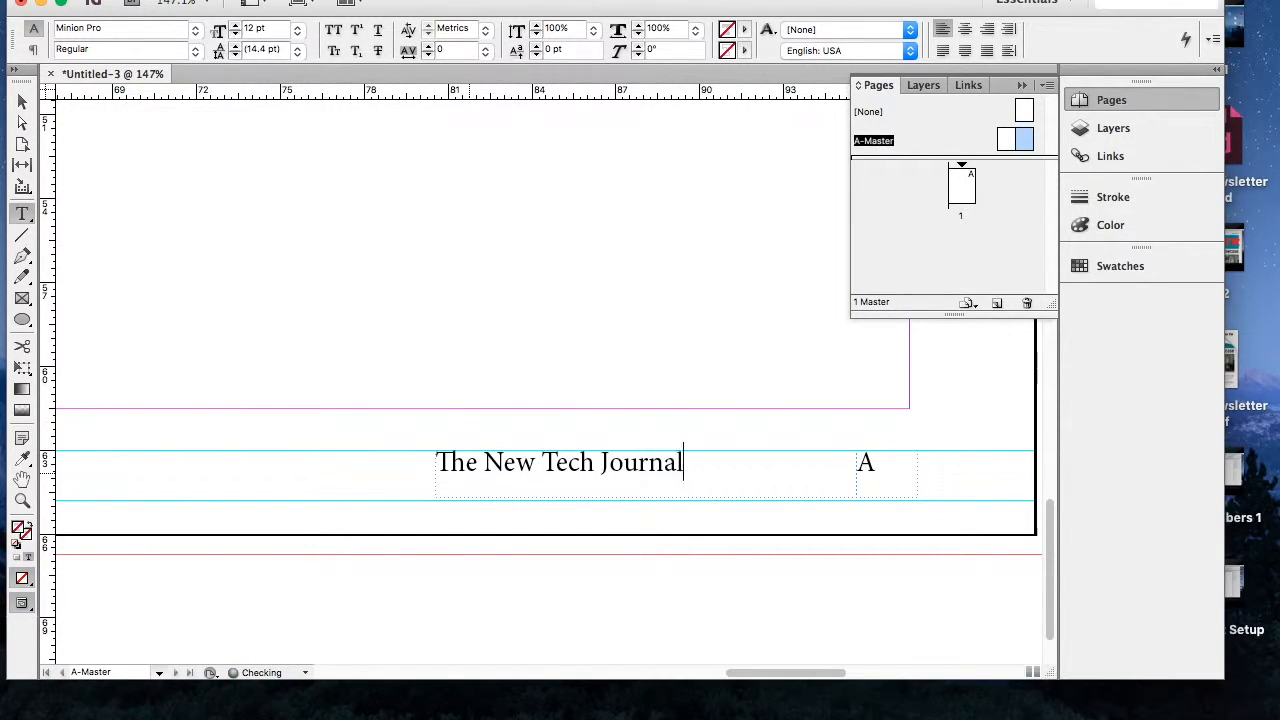
{"action": "type", "text": ", March"}
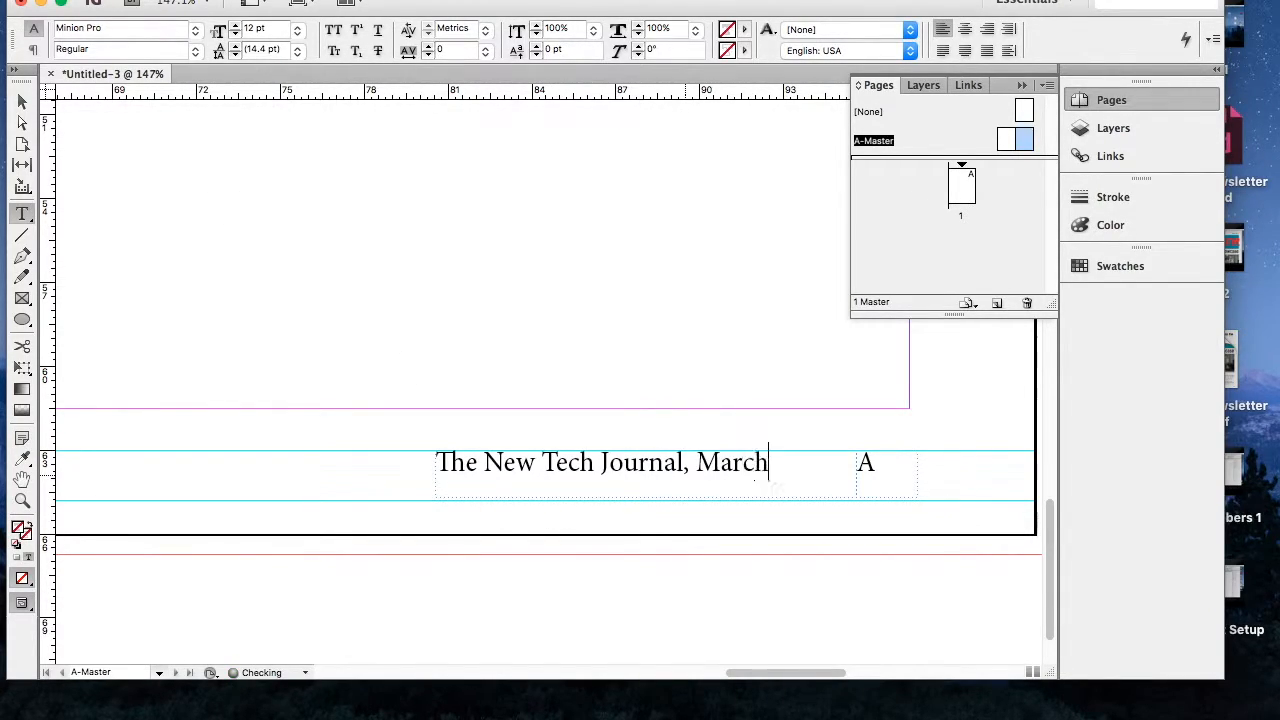
{"action": "type", "text": " 2016"}
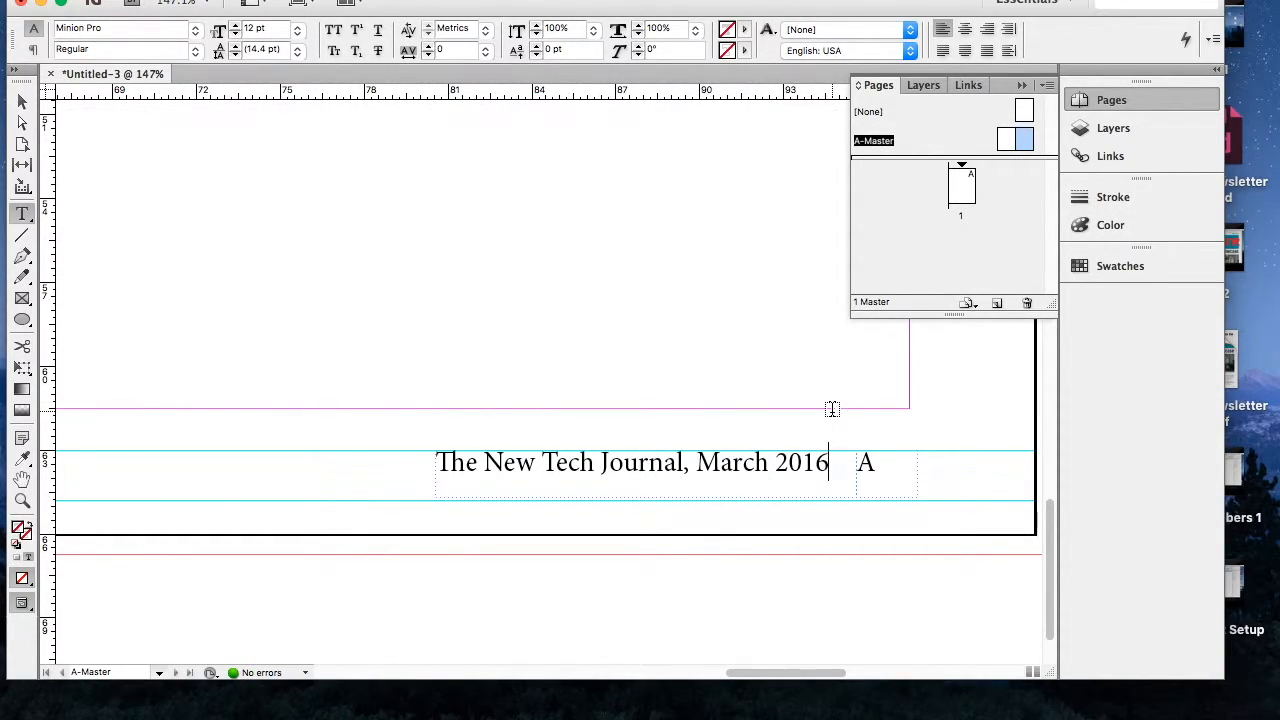
Change the month in the right footer's title text to April
{"action": "left_click", "coordinate": [767, 463]}
{"action": "key", "text": "BackSpace"}
{"action": "key", "text": "BackSpace"}
{"action": "key", "text": "BackSpace"}
{"action": "key", "text": "BackSpace"}
{"action": "key", "text": "BackSpace"}
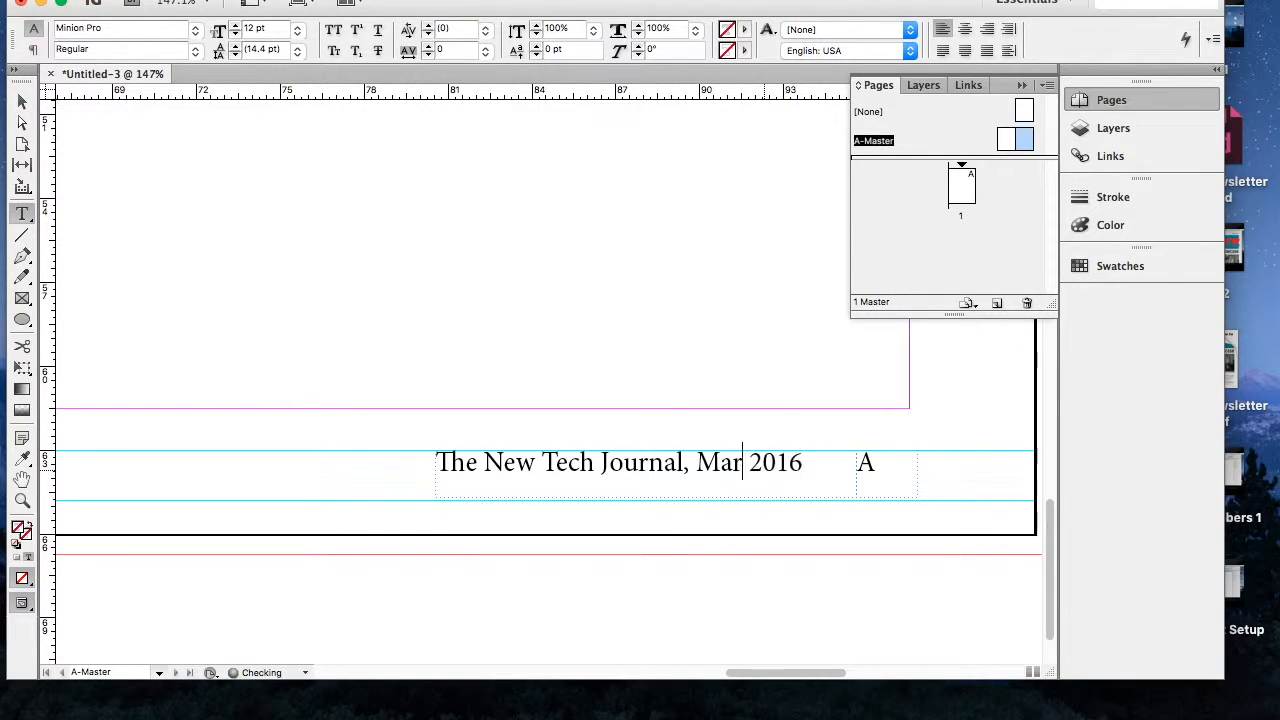
{"action": "type", "text": "April"}
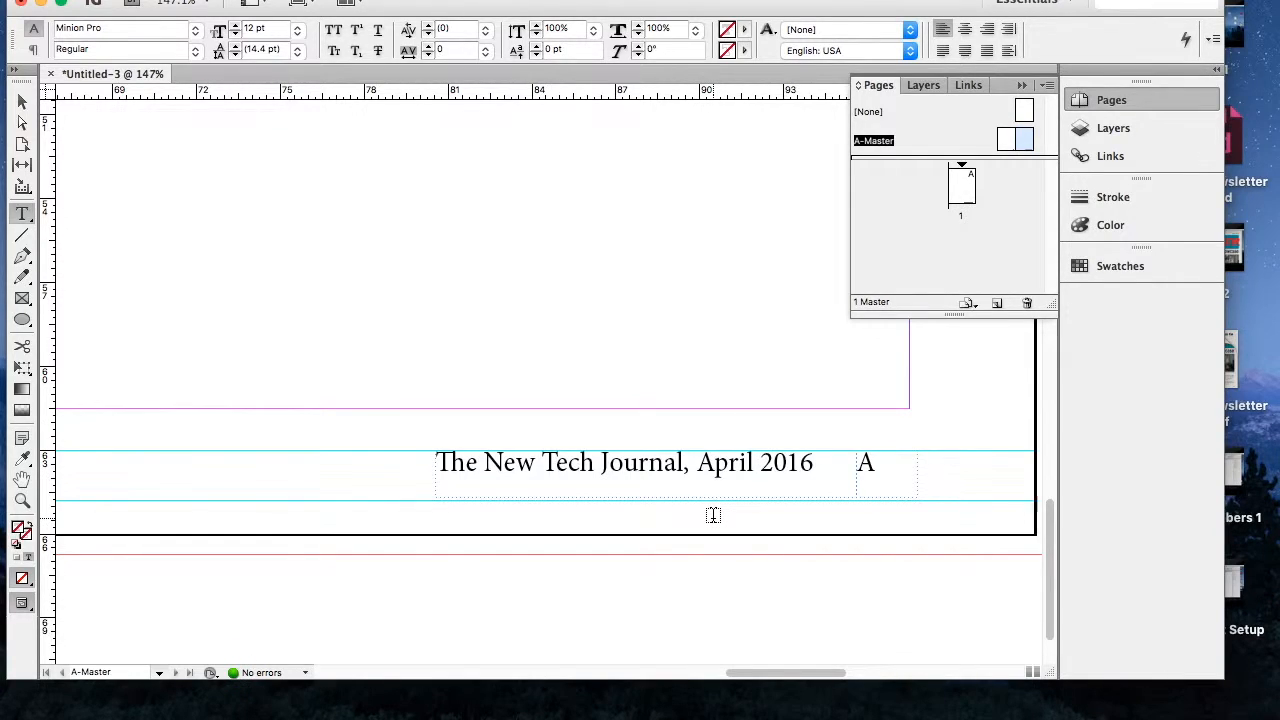
Move the date to the front of the footer text so it reads "April 2016, The New Tech Journal"
{"action": "scroll", "coordinate": [863, 491], "scroll_direction": "right", "scroll_amount": 10}
{"action": "scroll", "coordinate": [863, 491], "scroll_direction": "left", "scroll_amount": 13}
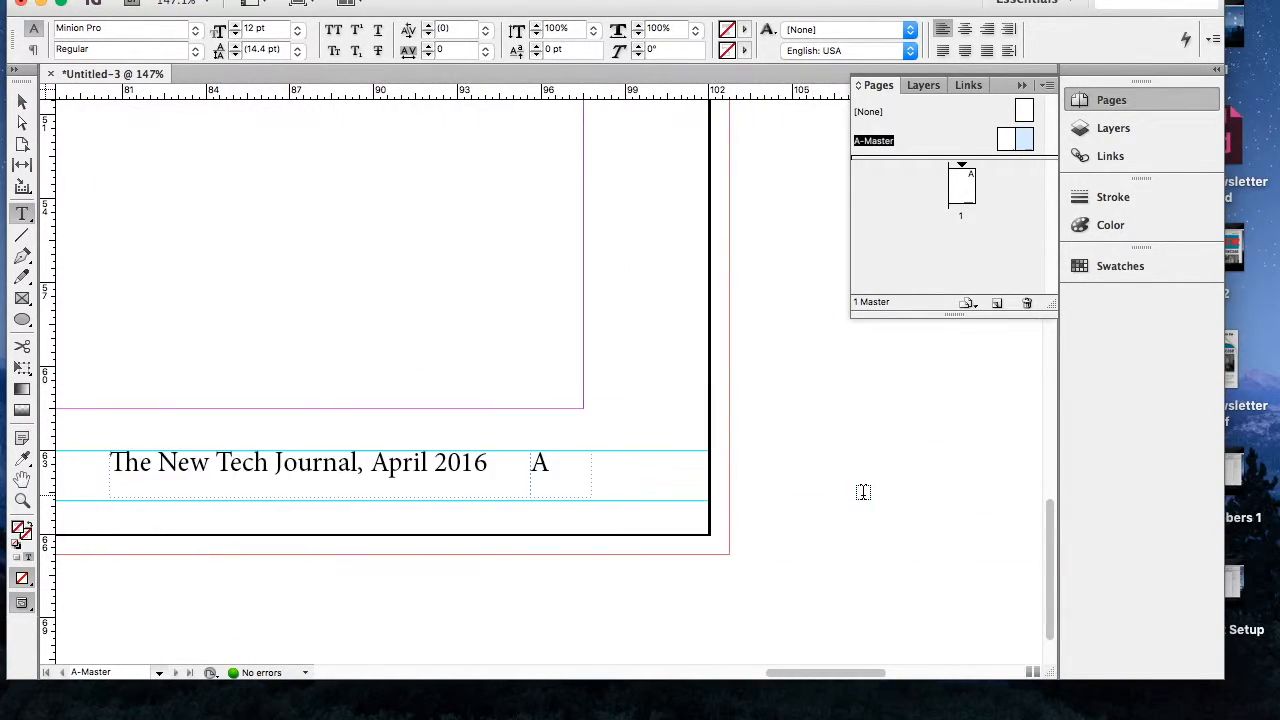
{"action": "scroll", "coordinate": [790, 476], "scroll_direction": "right", "scroll_amount": 3}
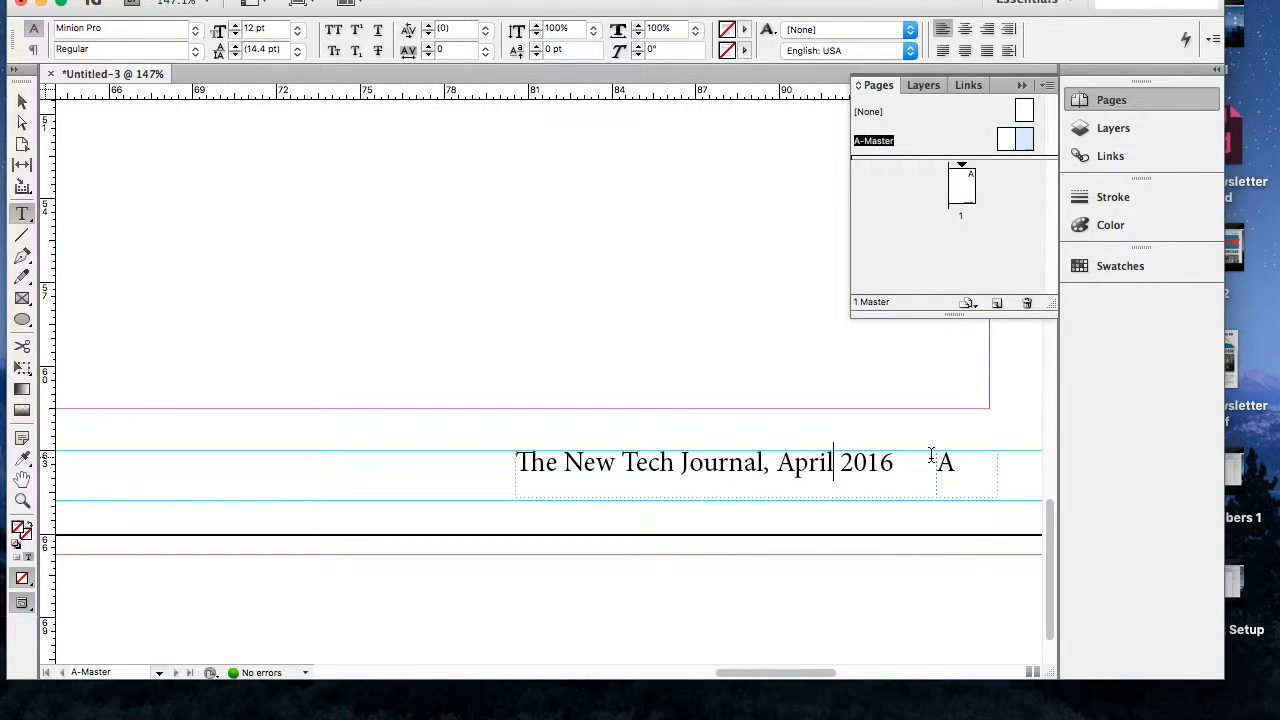
{"action": "mouse_move", "coordinate": [896, 463]}
{"action": "left_mouse_down"}
{"action": "mouse_move", "coordinate": [775, 463]}
{"action": "mouse_move", "coordinate": [888, 464]}
{"action": "left_mouse_up"}
{"action": "key", "text": "cmd+c"}
{"action": "left_click", "coordinate": [792, 465]}
{"action": "key", "text": "BackSpace"}
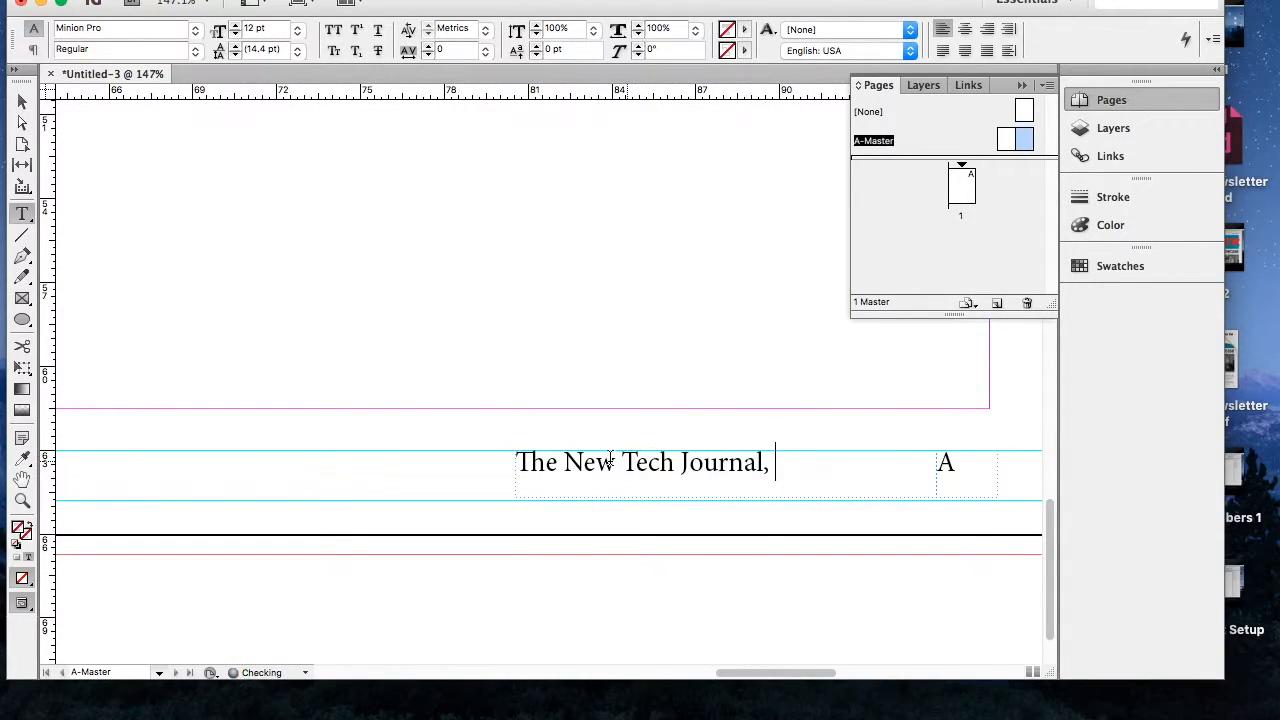
{"action": "left_click", "coordinate": [518, 466]}
{"action": "key", "text": "cmd+v"}
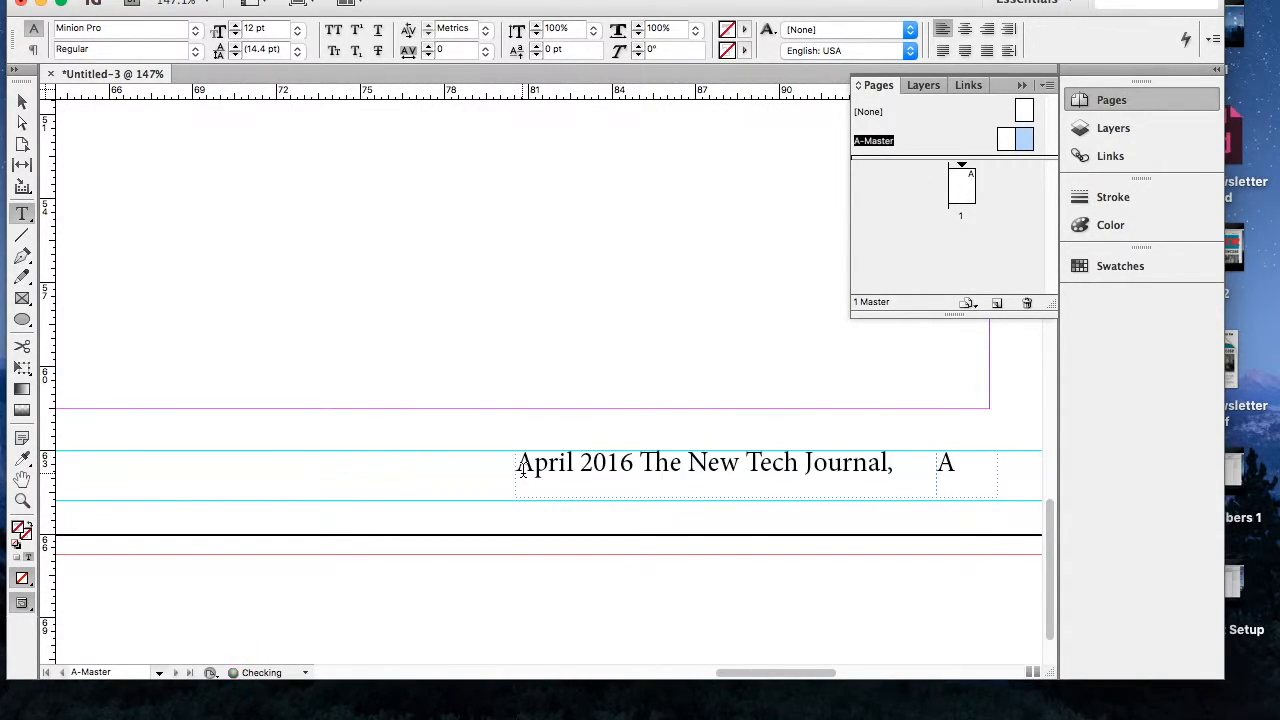
{"action": "type", "text": ","}
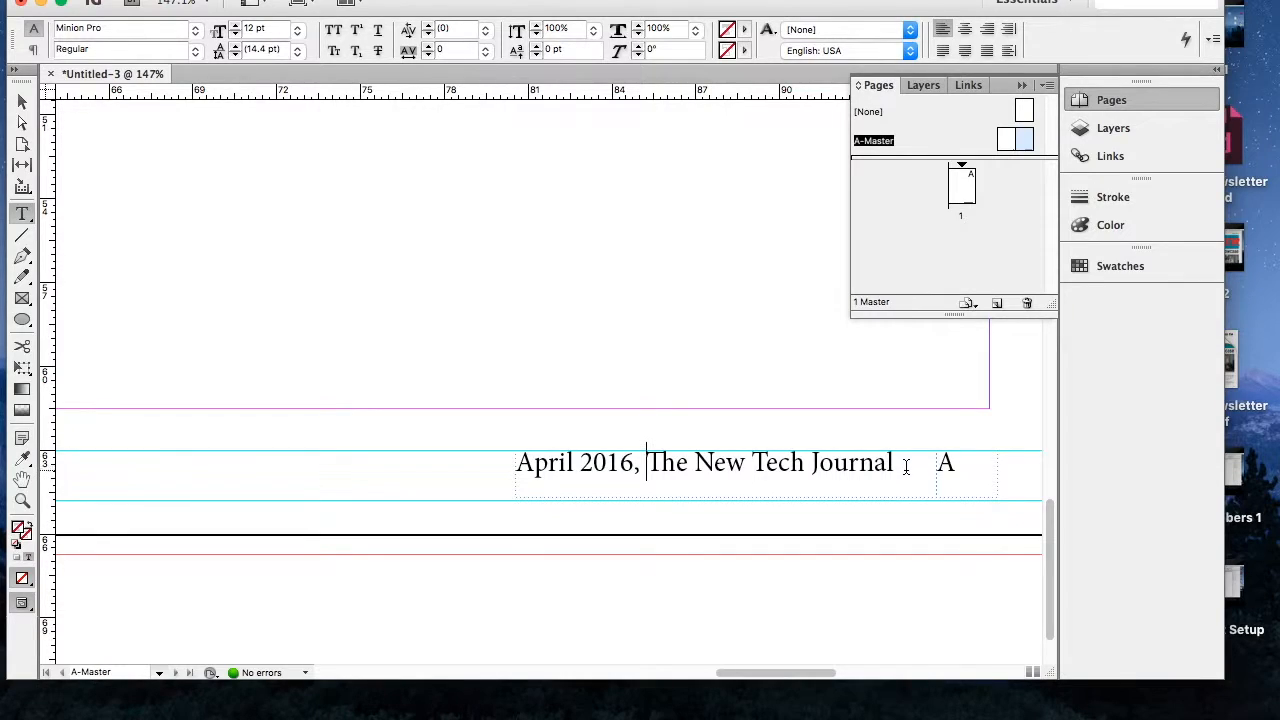
Narrow the right footer's title frame to about 13p11 wide and shift it slightly lower, away from the page number
{"action": "left_click", "coordinate": [22, 101]}
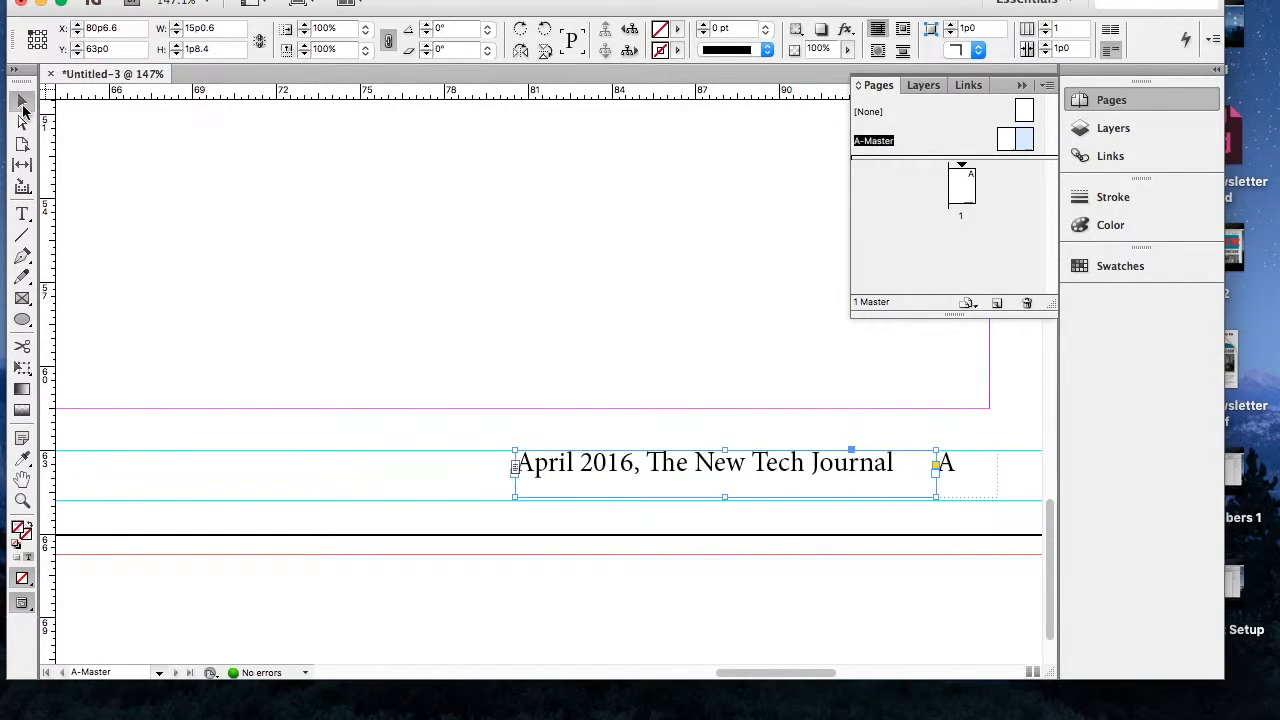
{"action": "key", "text": "Right"}
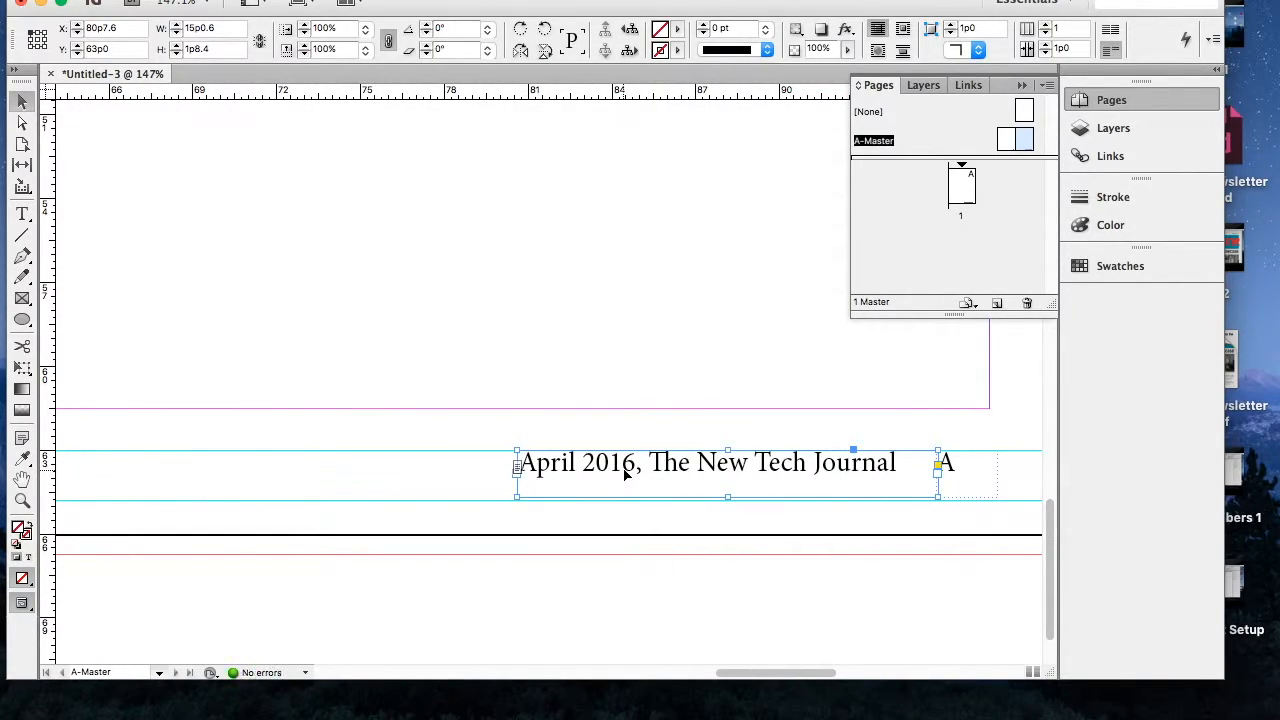
{"action": "left_click_drag", "start_coordinate": [516, 497], "coordinate": [549, 497]}
{"action": "left_click_drag", "start_coordinate": [771, 460], "coordinate": [758, 467]}
{"action": "left_click_drag", "start_coordinate": [676, 467], "coordinate": [668, 471]}
{"action": "double_click", "coordinate": [645, 481]}
{"action": "key", "text": "super+a"}
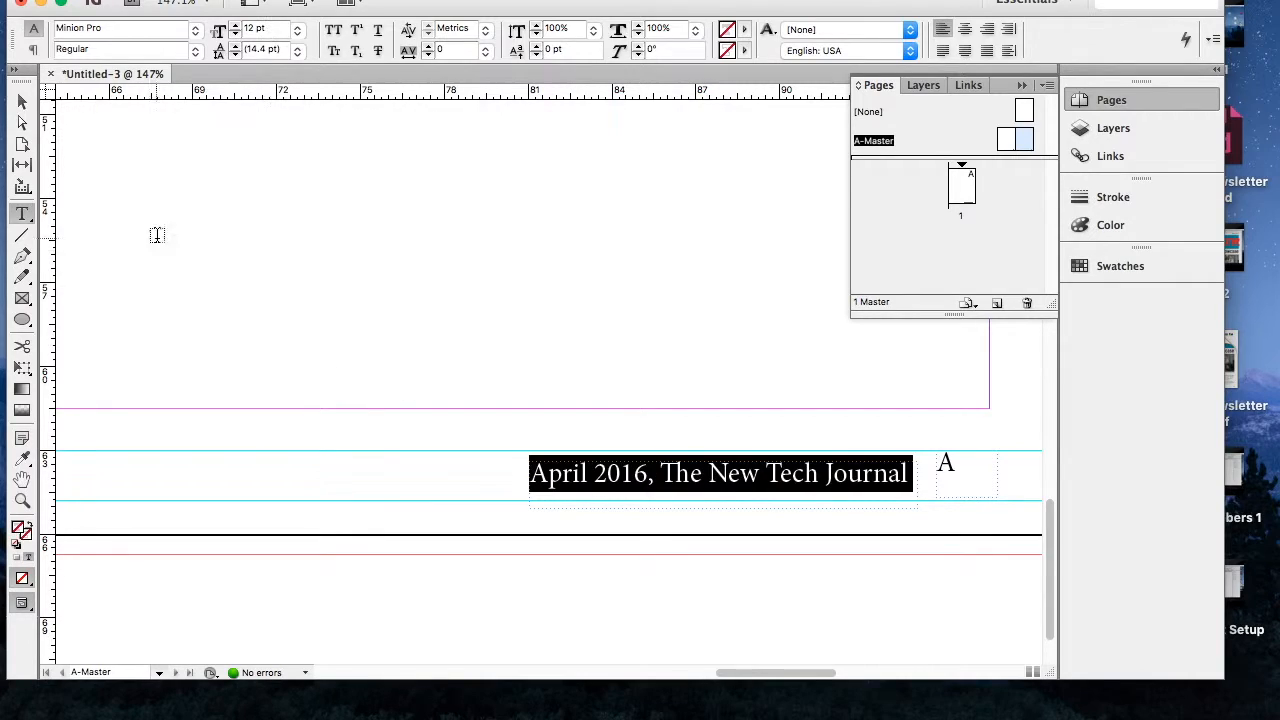
{"action": "key", "text": "Escape"}
Align the right page number frame with the title, and tighten the right page's footer guides around the text at 63p3 and 64p4.8
{"action": "left_click", "coordinate": [965, 472]}
{"action": "left_click_drag", "start_coordinate": [965, 472], "coordinate": [952, 483]}
{"action": "left_click_drag", "start_coordinate": [429, 450], "coordinate": [428, 457]}
{"action": "left_click_drag", "start_coordinate": [421, 500], "coordinate": [421, 489]}
{"action": "scroll", "coordinate": [446, 458], "scroll_direction": "up", "scroll_amount": 2}
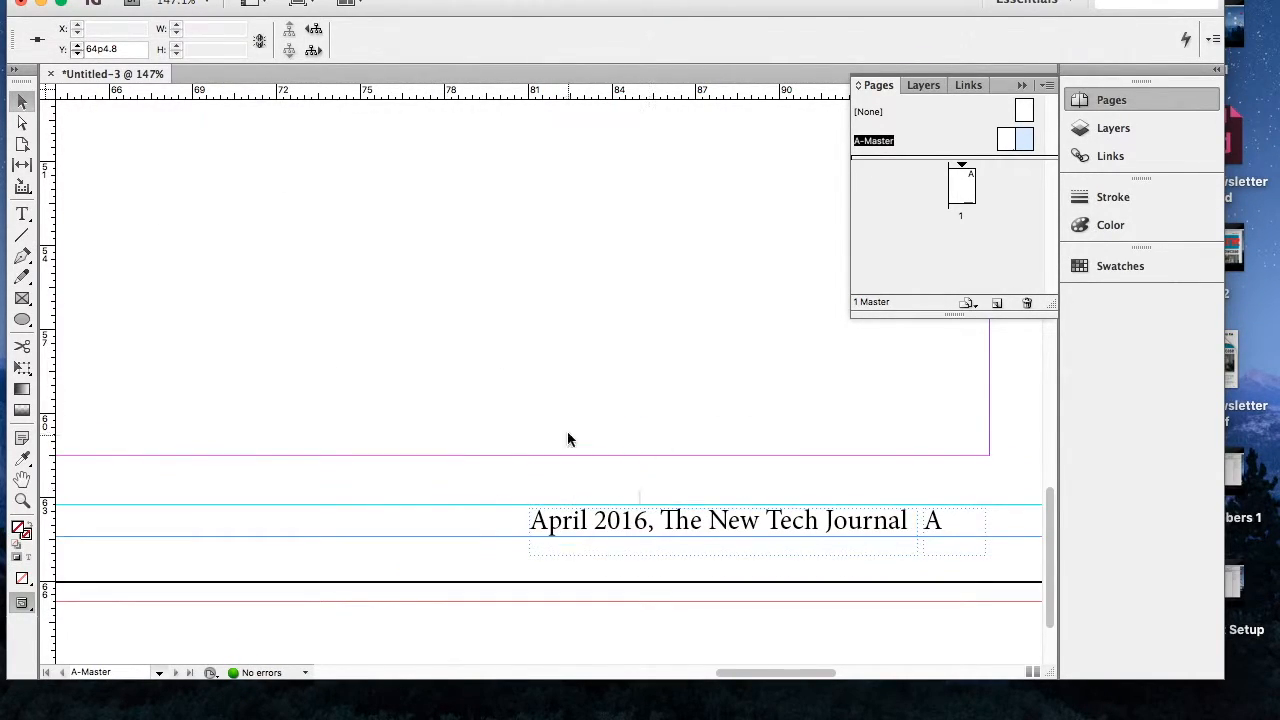
Shift the right footer's page number and title outward to the margin, and add a vertical guide at 97p6
{"action": "left_click", "coordinate": [880, 518]}
{"action": "left_click_drag", "start_coordinate": [940, 522], "coordinate": [989, 523]}
{"action": "left_click_drag", "start_coordinate": [876, 525], "coordinate": [988, 523]}
{"action": "left_click", "coordinate": [1011, 494]}
{"action": "left_click_drag", "start_coordinate": [48, 347], "coordinate": [989, 438]}
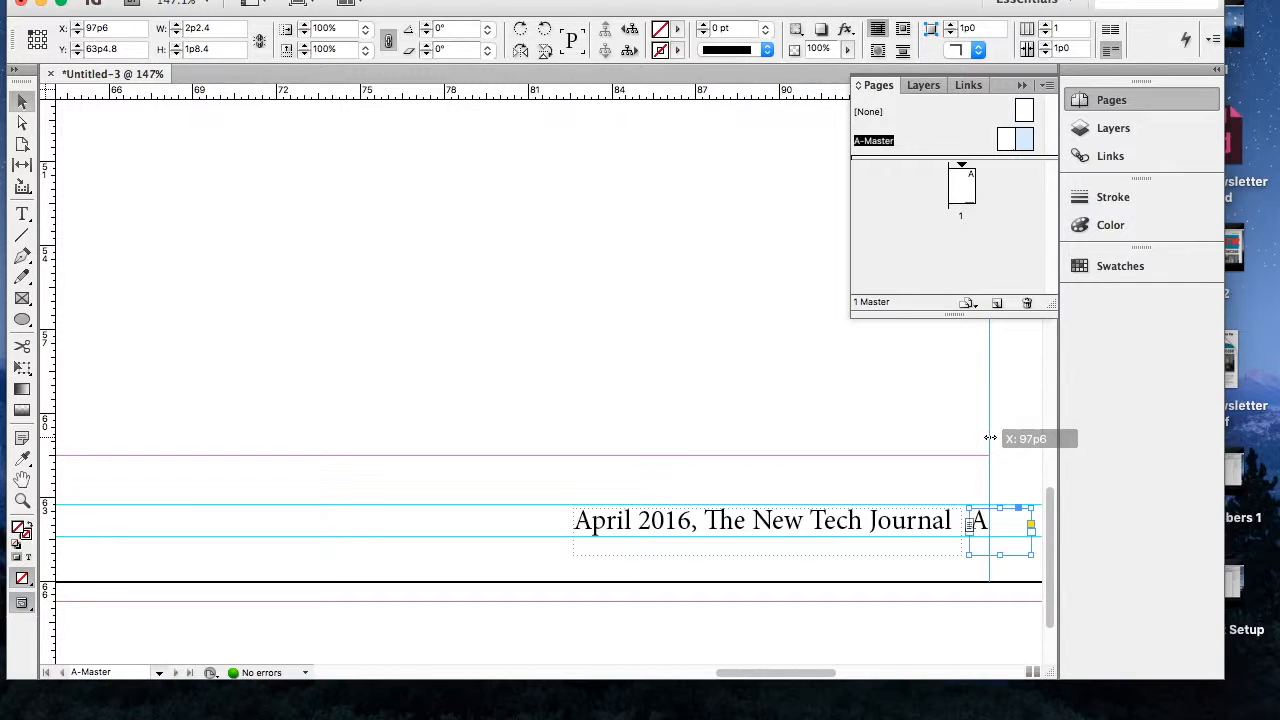
{"action": "left_click_drag", "start_coordinate": [989, 438], "coordinate": [990, 440]}
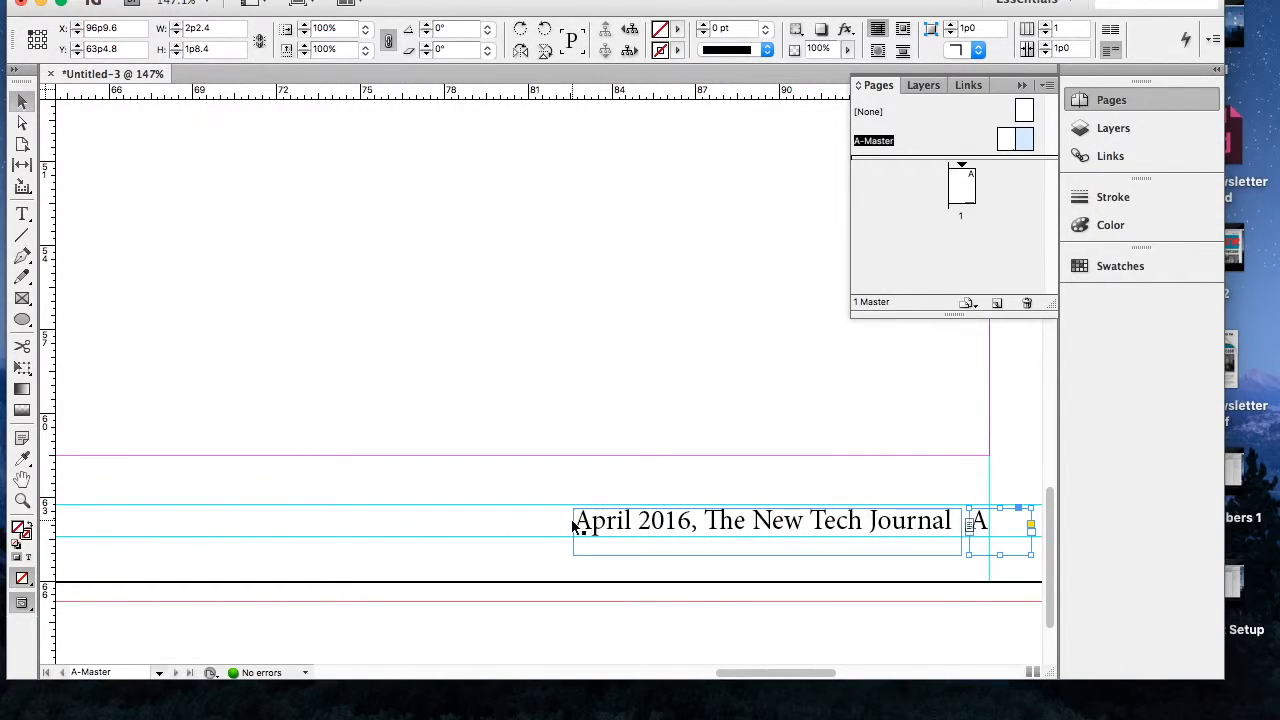
Duplicate the "April 2016, The New Tech Journal" frame and place the copy in the left master page's footer near the outer margin
{"action": "key", "text": "super+minus"}
{"action": "key", "text": "super+minus"}
{"action": "key", "text": "super+minus"}
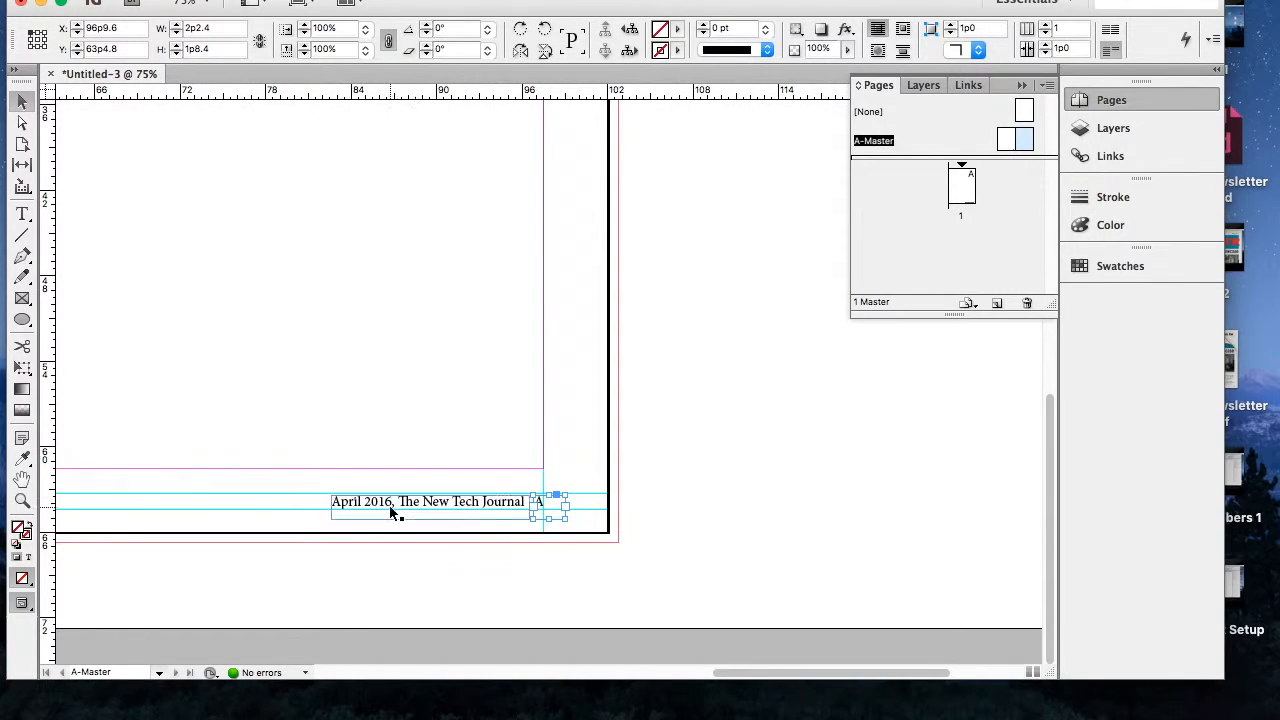
{"action": "scroll", "coordinate": [390, 506], "scroll_direction": "left", "scroll_amount": 10}
{"action": "scroll", "coordinate": [490, 492], "scroll_direction": "right", "scroll_amount": 10}
{"action": "left_click", "coordinate": [460, 495]}
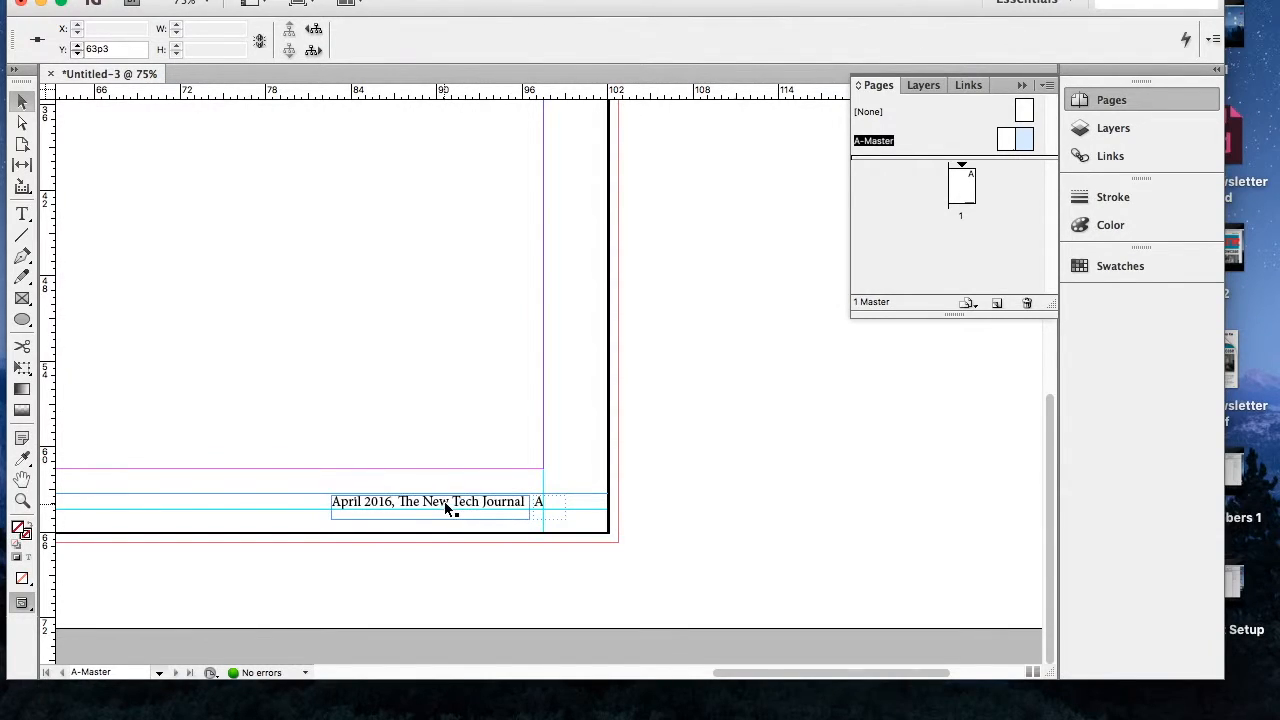
{"action": "left_click", "coordinate": [22, 214]}
{"action": "left_click", "coordinate": [528, 500]}
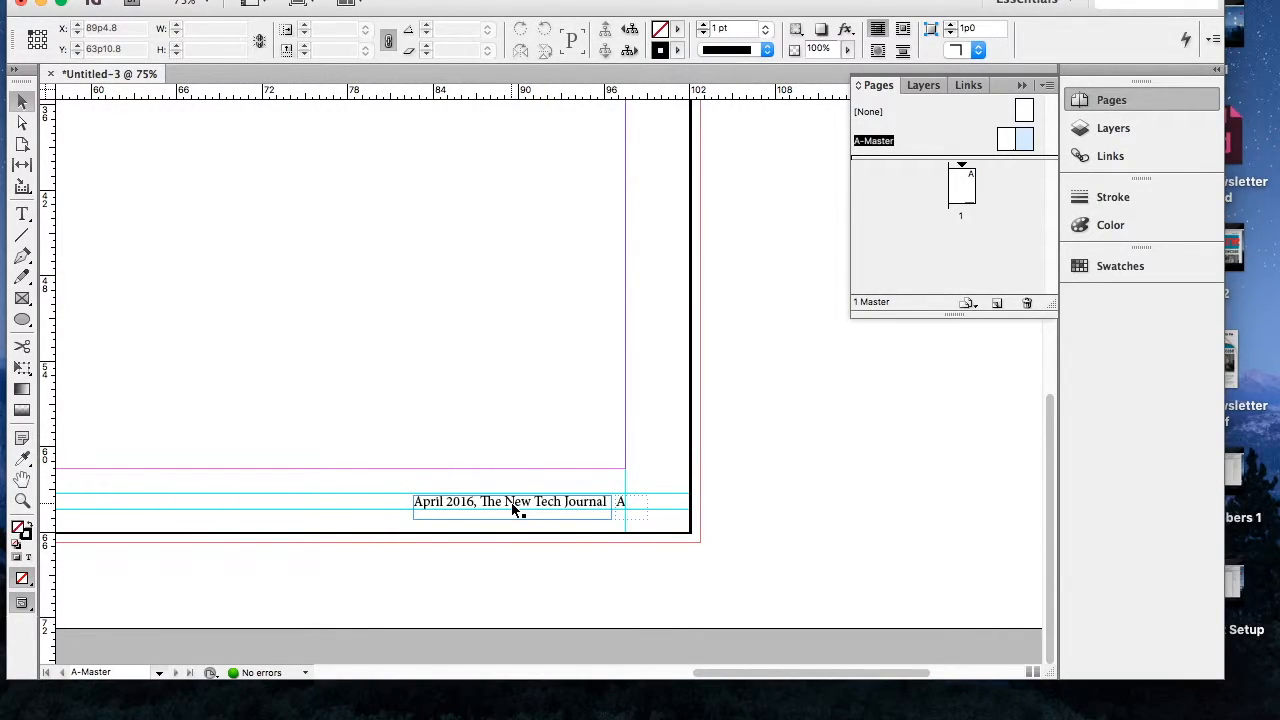
{"action": "left_click_drag", "start_coordinate": [512, 510], "coordinate": [228, 444]}
{"action": "scroll", "coordinate": [226, 443], "scroll_direction": "left", "scroll_amount": 10}
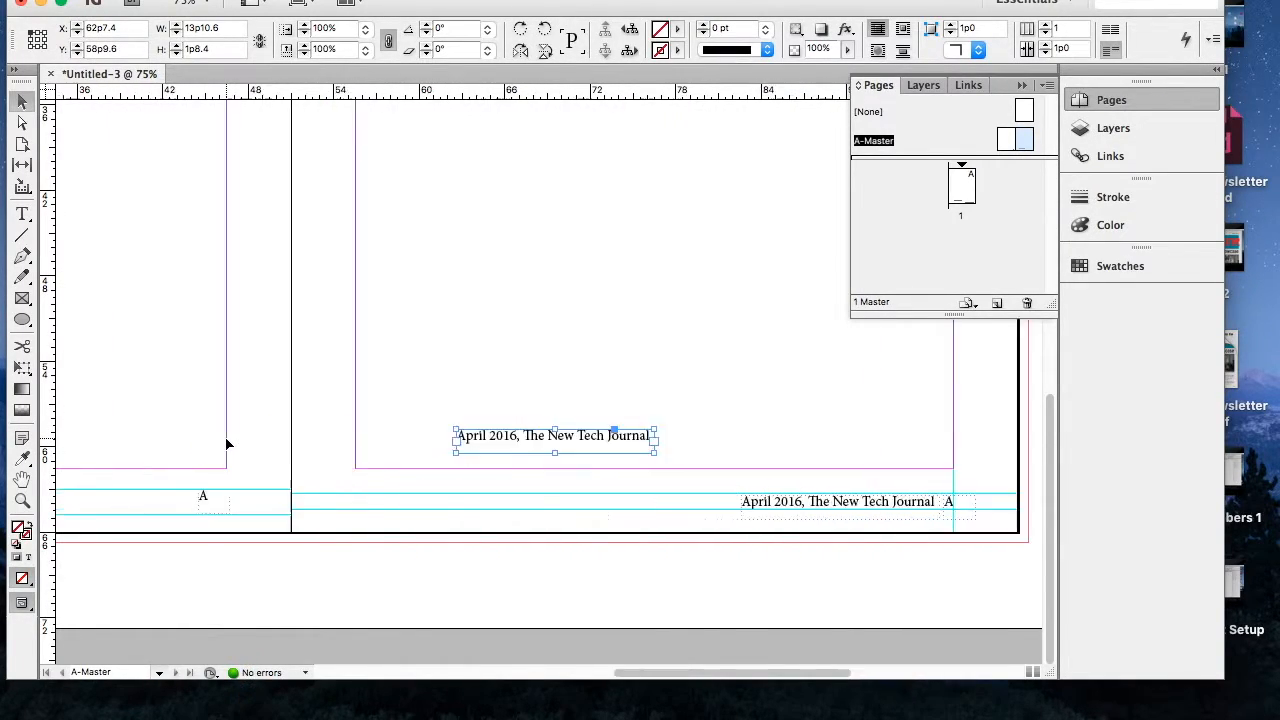
{"action": "left_click_drag", "start_coordinate": [711, 434], "coordinate": [176, 474]}
{"action": "scroll", "coordinate": [176, 474], "scroll_direction": "left", "scroll_amount": 10}
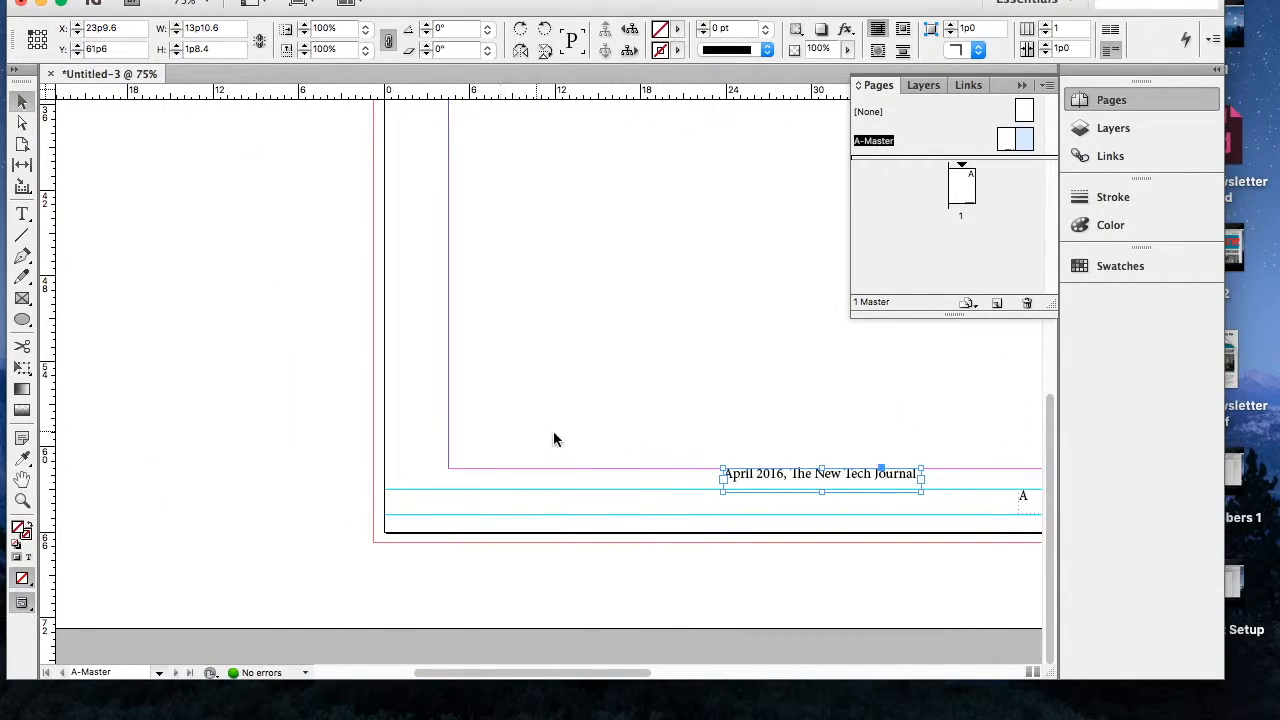
{"action": "left_click_drag", "start_coordinate": [800, 485], "coordinate": [543, 508]}
Move the left page number to 4p6, 63p6 with a vertical guide at the margin, and set the title frame beside it
{"action": "left_click_drag", "start_coordinate": [1027, 505], "coordinate": [452, 498]}
{"action": "left_click_drag", "start_coordinate": [46, 409], "coordinate": [452, 445]}
{"action": "left_click_drag", "start_coordinate": [455, 499], "coordinate": [527, 511]}
{"action": "left_click", "coordinate": [535, 509]}
{"action": "left_click", "coordinate": [452, 503]}
{"action": "scroll", "coordinate": [645, 520], "scroll_direction": "right", "scroll_amount": 5}
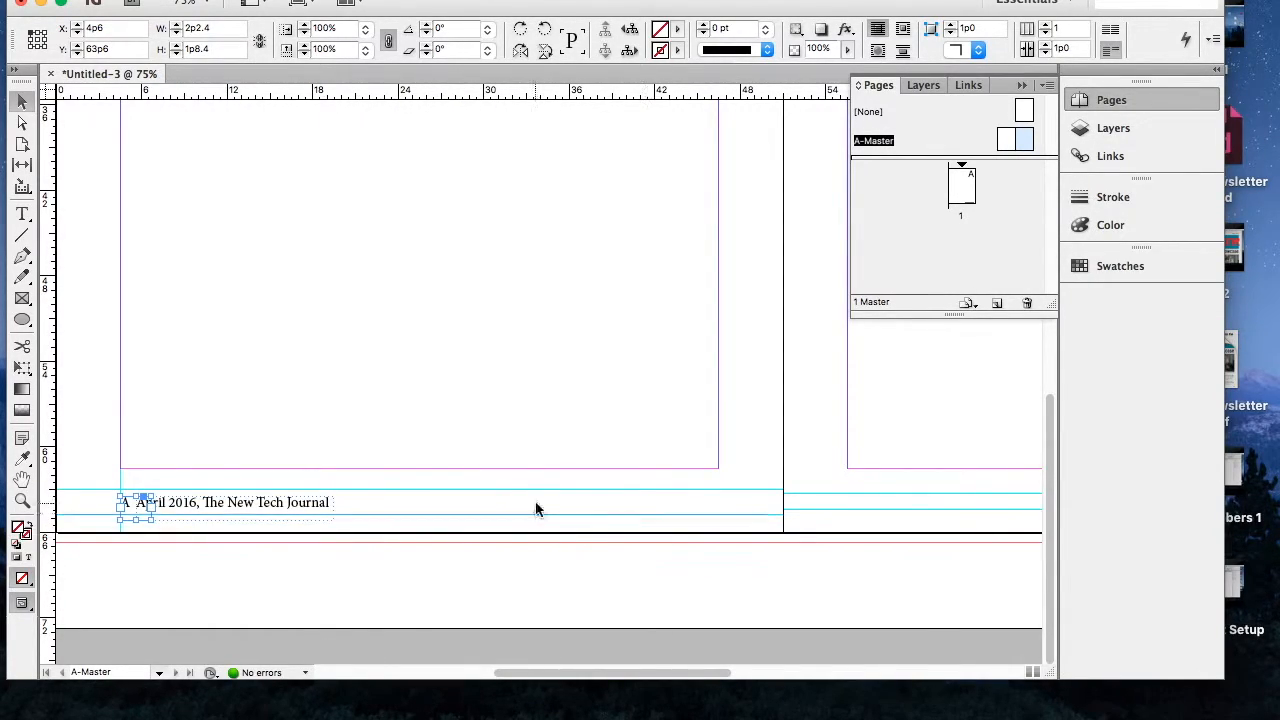
Move the left master page's footer guides level with the right page's footer guides at the spine
{"action": "left_click", "coordinate": [23, 502]}
{"action": "left_click_drag", "start_coordinate": [686, 429], "coordinate": [916, 558]}
{"action": "key", "text": "v"}
{"action": "left_click_drag", "start_coordinate": [378, 351], "coordinate": [380, 366]}
{"action": "left_click_drag", "start_coordinate": [380, 461], "coordinate": [385, 438]}
{"action": "left_click_drag", "start_coordinate": [211, 444], "coordinate": [214, 438]}
{"action": "left_click_drag", "start_coordinate": [420, 438], "coordinate": [420, 436]}
{"action": "scroll", "coordinate": [390, 508], "scroll_direction": "left", "scroll_amount": 3}
{"action": "left_click", "coordinate": [599, 506]}
Fine-tune the lower footer guide at the spine so both master pages' guides line up
{"action": "left_click", "coordinate": [23, 501]}
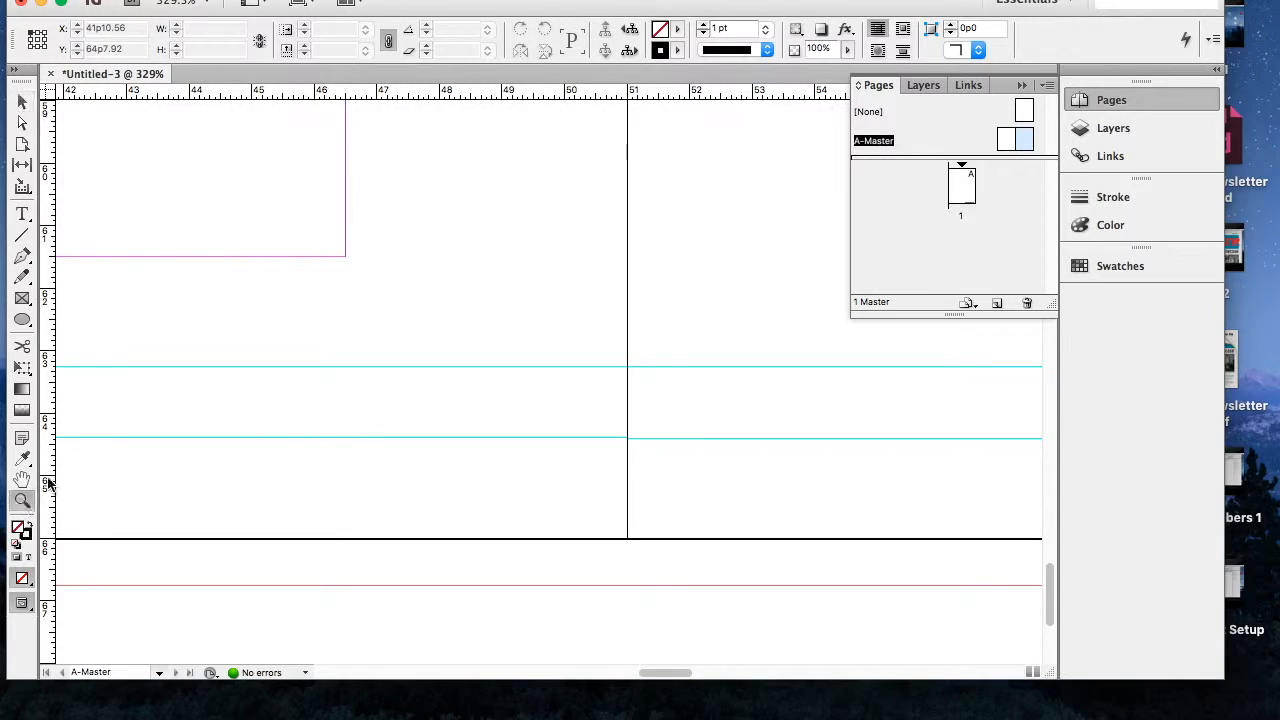
{"action": "left_click_drag", "start_coordinate": [498, 304], "coordinate": [722, 480]}
{"action": "key", "text": "v"}
{"action": "mouse_move", "coordinate": [470, 529]}
{"action": "left_mouse_down"}
{"action": "mouse_move", "coordinate": [469, 550]}
{"action": "mouse_move", "coordinate": [472, 534]}
{"action": "left_mouse_up"}
Adjust the left footer's page number frame and position the title frame beside it at 5p9.6, 63p6
{"action": "key", "text": "super+2"}
{"action": "left_click_drag", "start_coordinate": [399, 364], "coordinate": [398, 362]}
{"action": "left_click", "coordinate": [500, 378]}
{"action": "left_click_drag", "start_coordinate": [557, 372], "coordinate": [565, 372]}
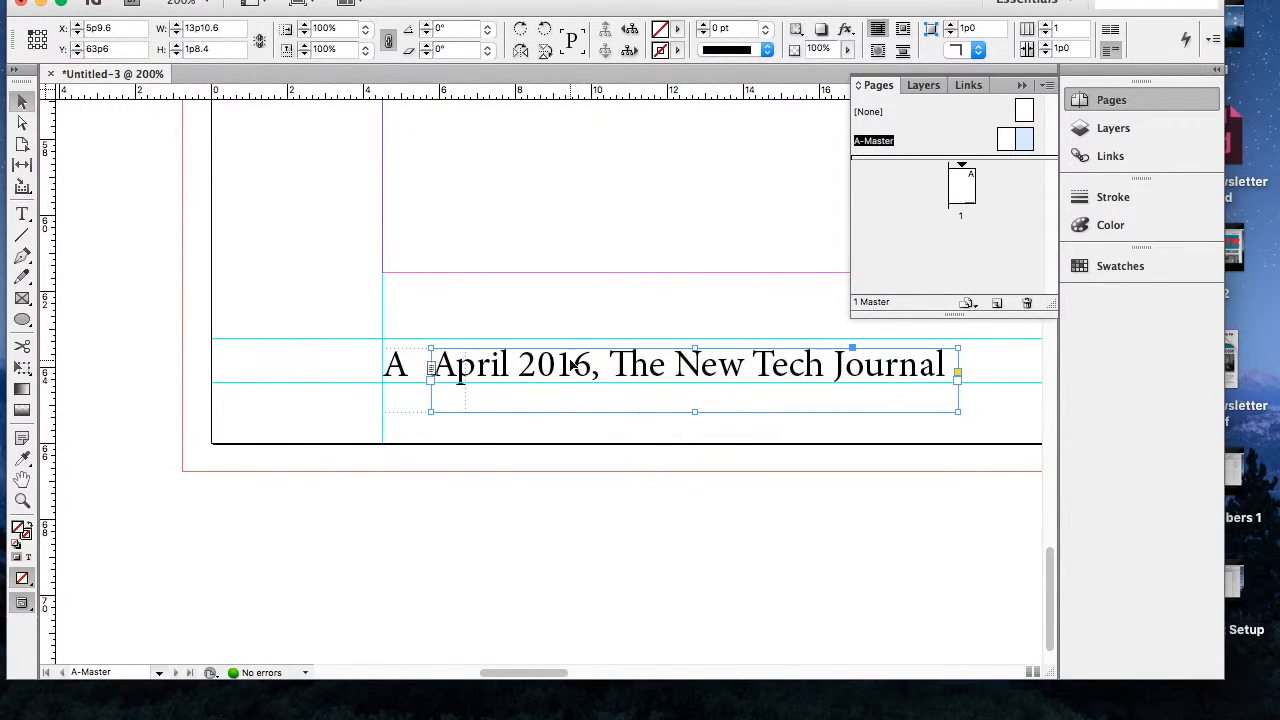
Reorder the left master page's footer text to read "The New Tech Journal, April 2016"
{"action": "double_click", "coordinate": [623, 369]}
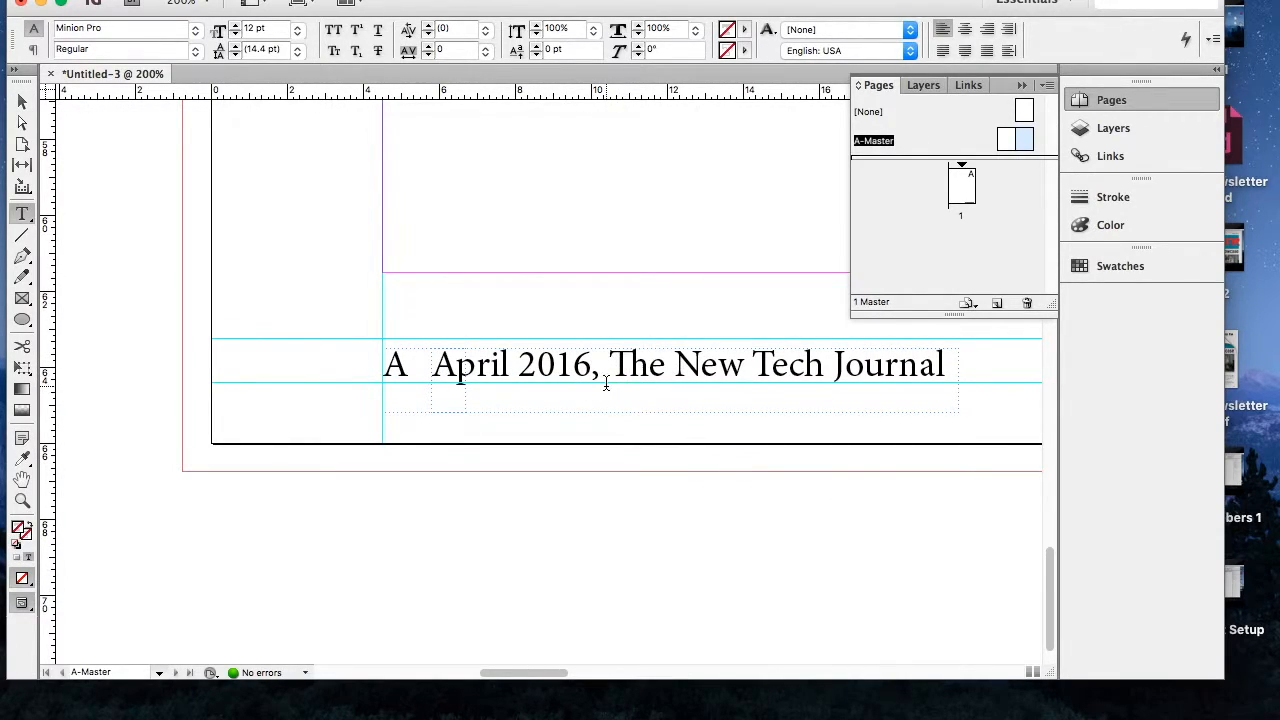
{"action": "left_click_drag", "start_coordinate": [619, 366], "coordinate": [429, 366]}
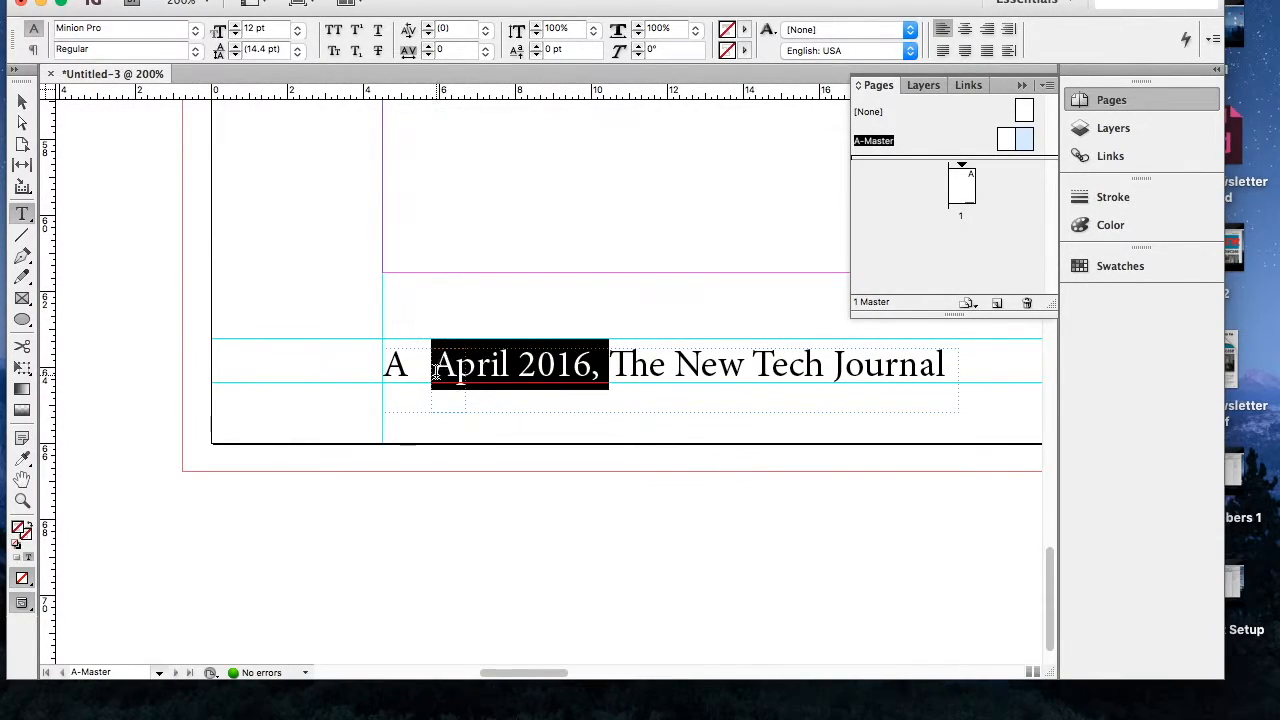
{"action": "key", "text": "BackSpace"}
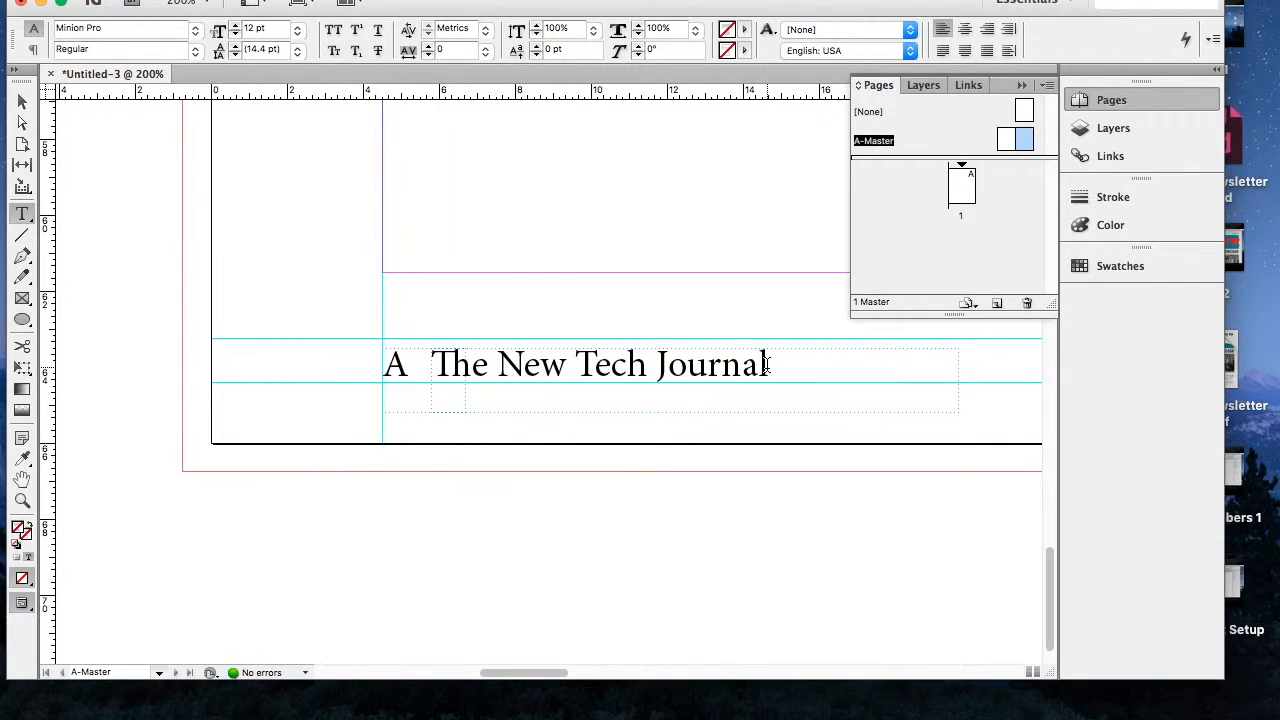
{"action": "left_click", "coordinate": [772, 368]}
{"action": "type", "text": ", April "}
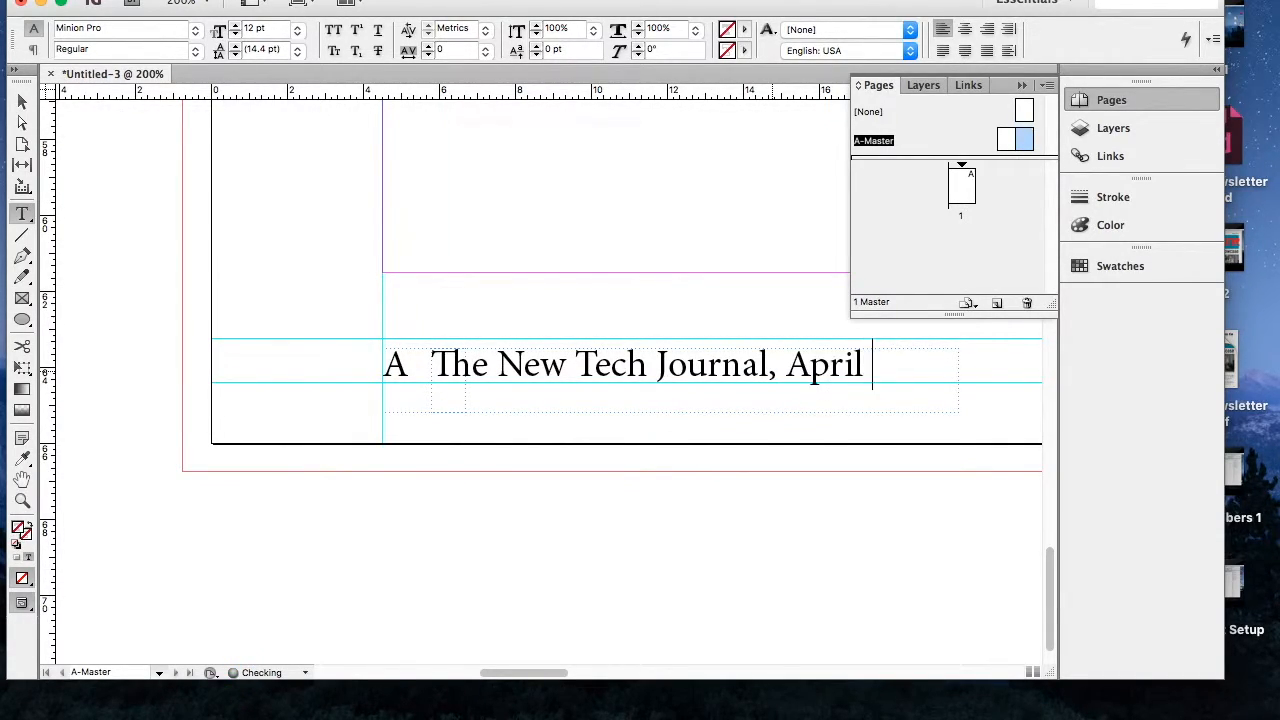
{"action": "type", "text": "2016"}
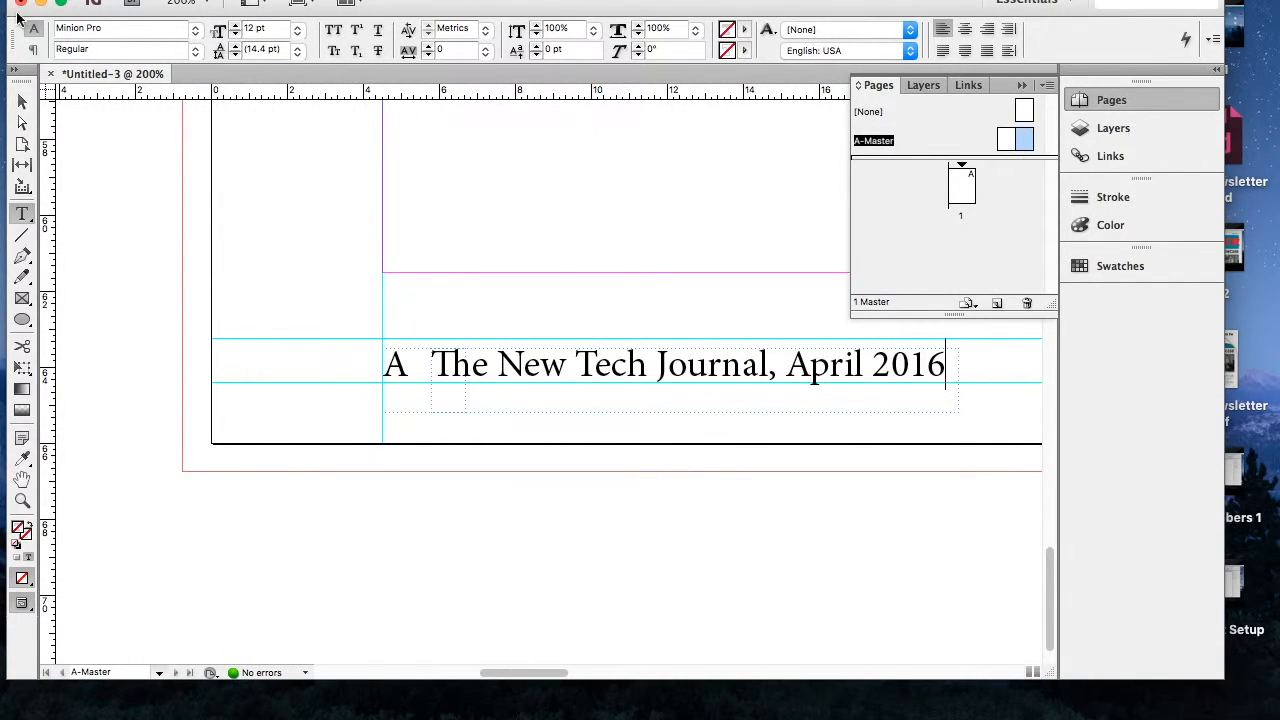
{"action": "key", "text": "Escape"}
Match the left footer's spacing to the right footer, with the page number frame at X 4p5 and the title frame at X 5p9.6
{"action": "key", "text": "Left"}
{"action": "key", "text": "Left"}
{"action": "key", "text": "Left"}
{"action": "key", "text": "Left"}
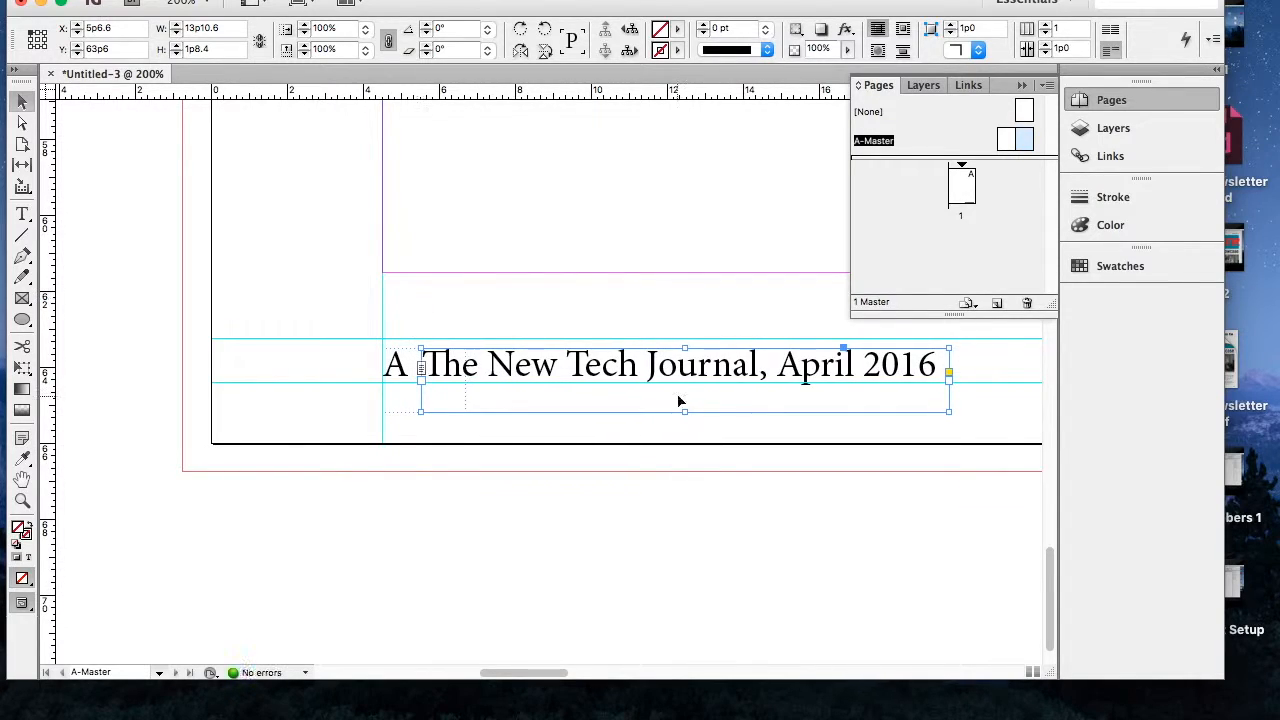
{"action": "scroll", "coordinate": [678, 401], "scroll_direction": "right", "scroll_amount": 15}
{"action": "scroll", "coordinate": [716, 416], "scroll_direction": "left", "scroll_amount": 15}
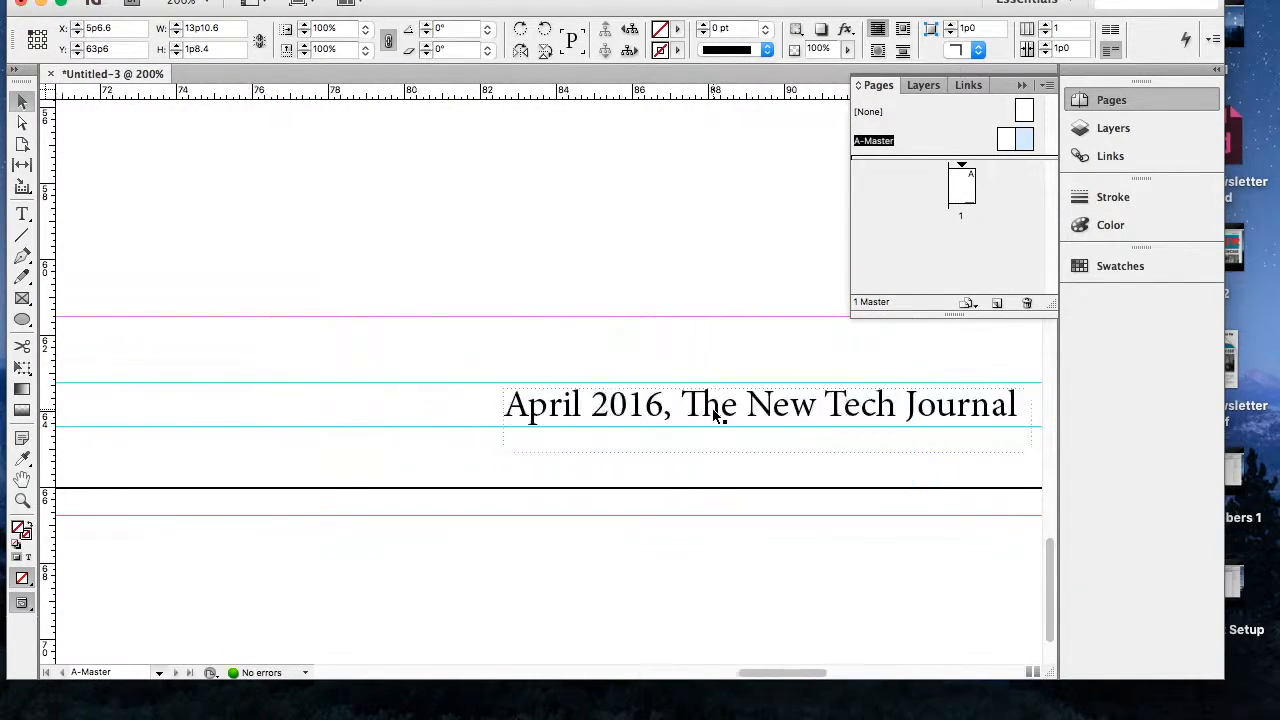
{"action": "scroll", "coordinate": [714, 417], "scroll_direction": "up", "scroll_amount": 3}
{"action": "scroll", "coordinate": [714, 417], "scroll_direction": "down", "scroll_amount": 2}
{"action": "key", "text": "Right"}
{"action": "key", "text": "Right"}
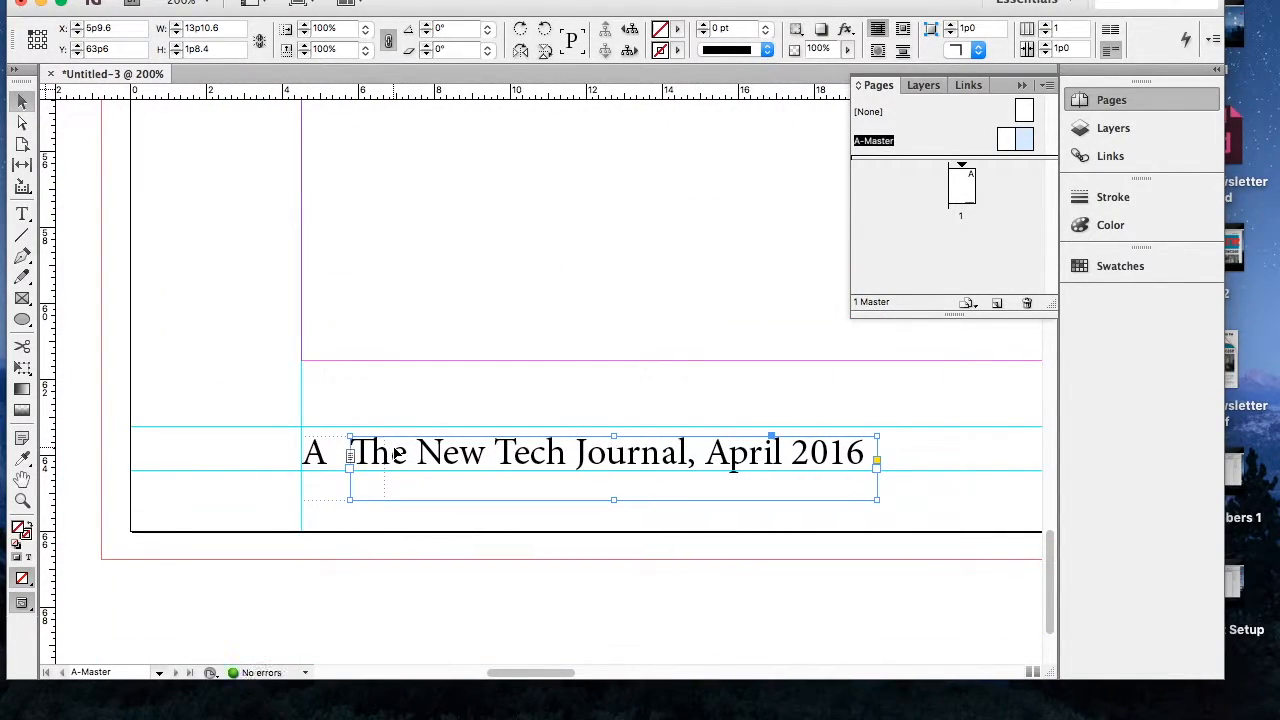
{"action": "left_click", "coordinate": [315, 455]}
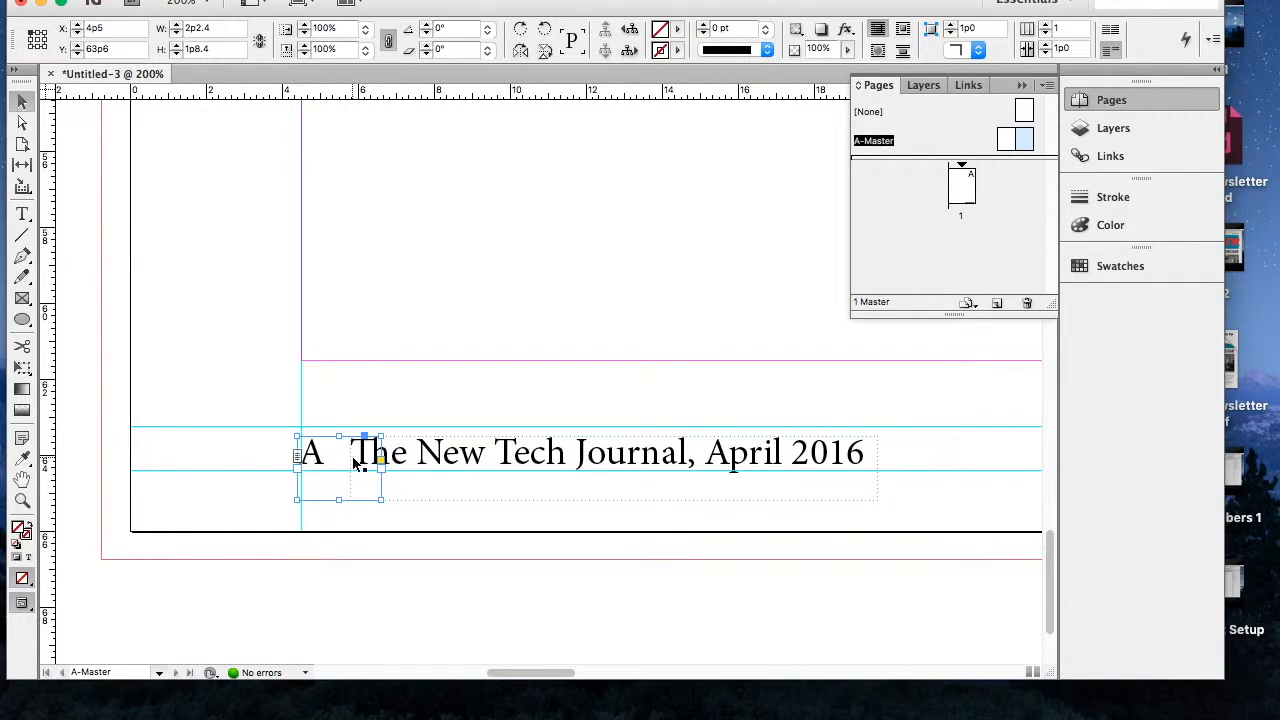
{"action": "left_click", "coordinate": [449, 459]}
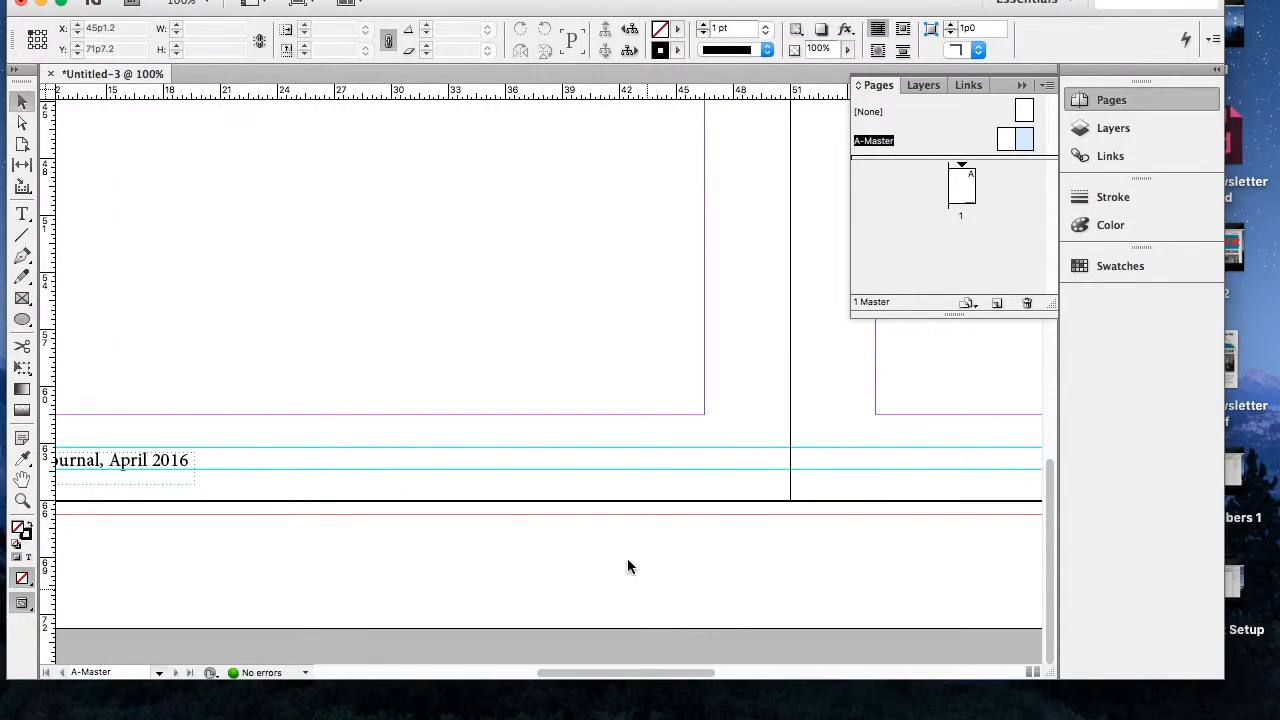
Open document page 1 and check the page number and footer title it takes from A-Master
{"action": "key", "text": "super+minus"}
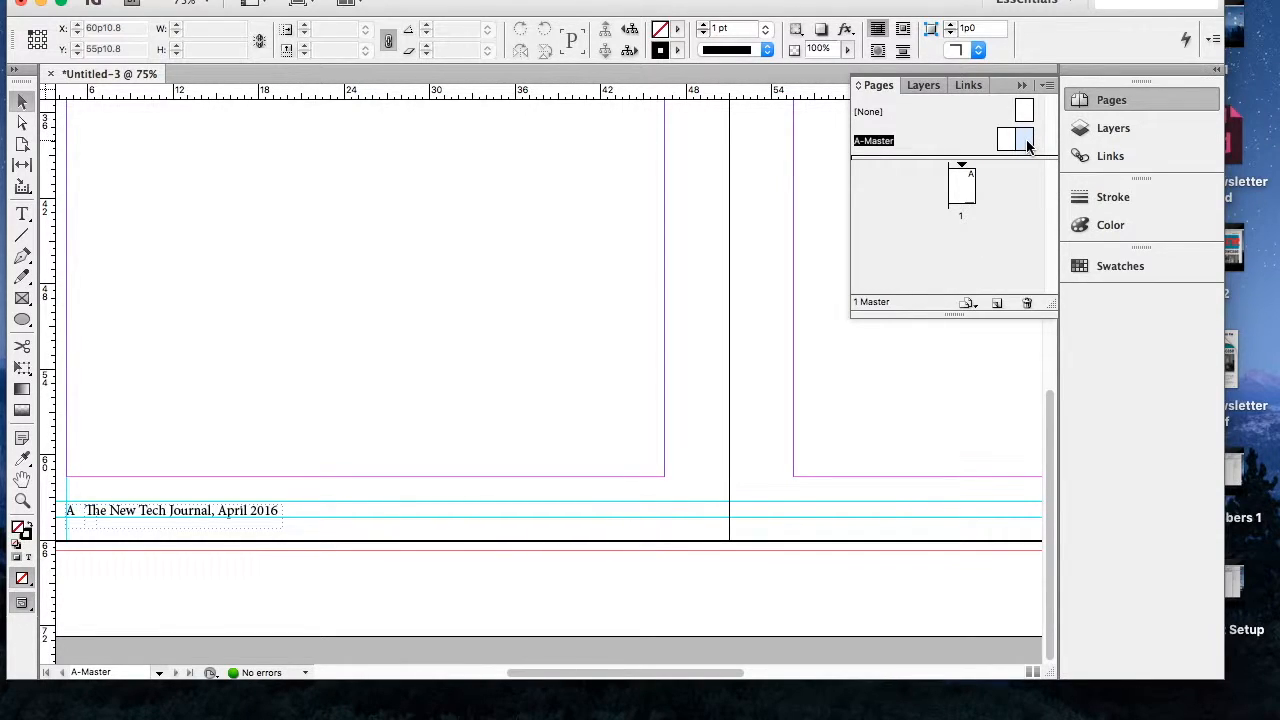
{"action": "left_click_drag", "start_coordinate": [1027, 145], "coordinate": [970, 200]}
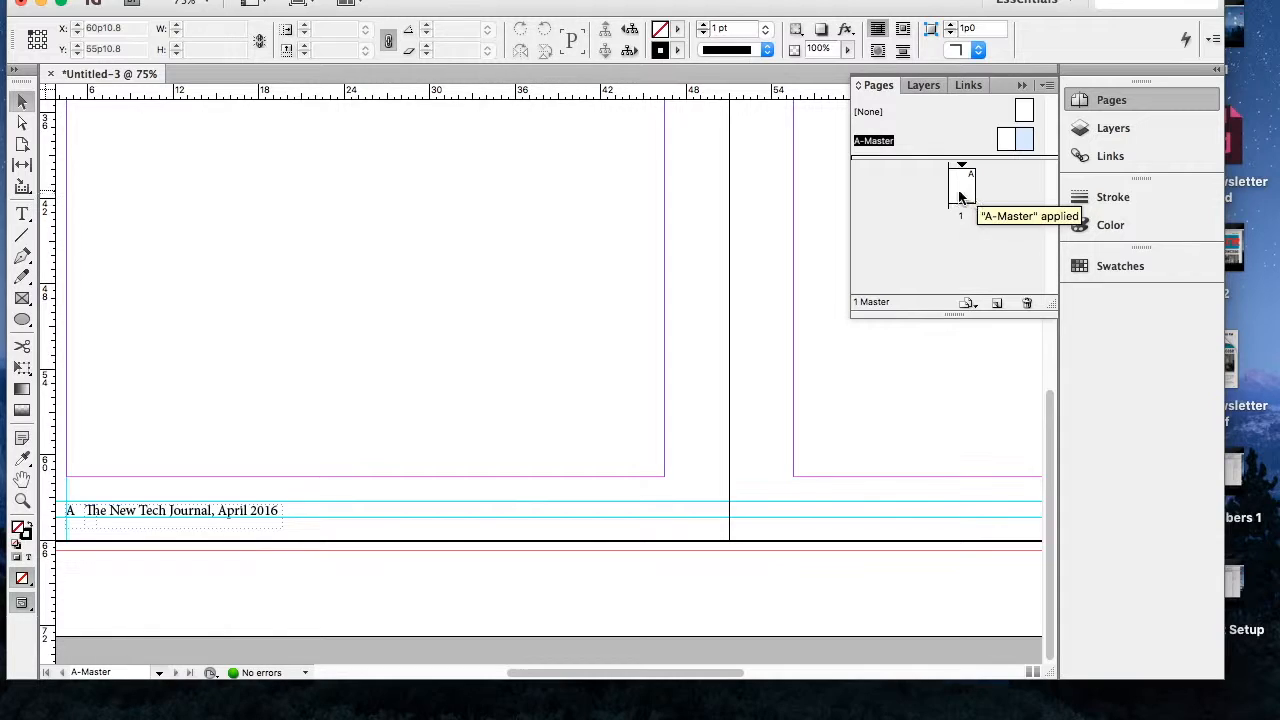
{"action": "double_click", "coordinate": [958, 194]}
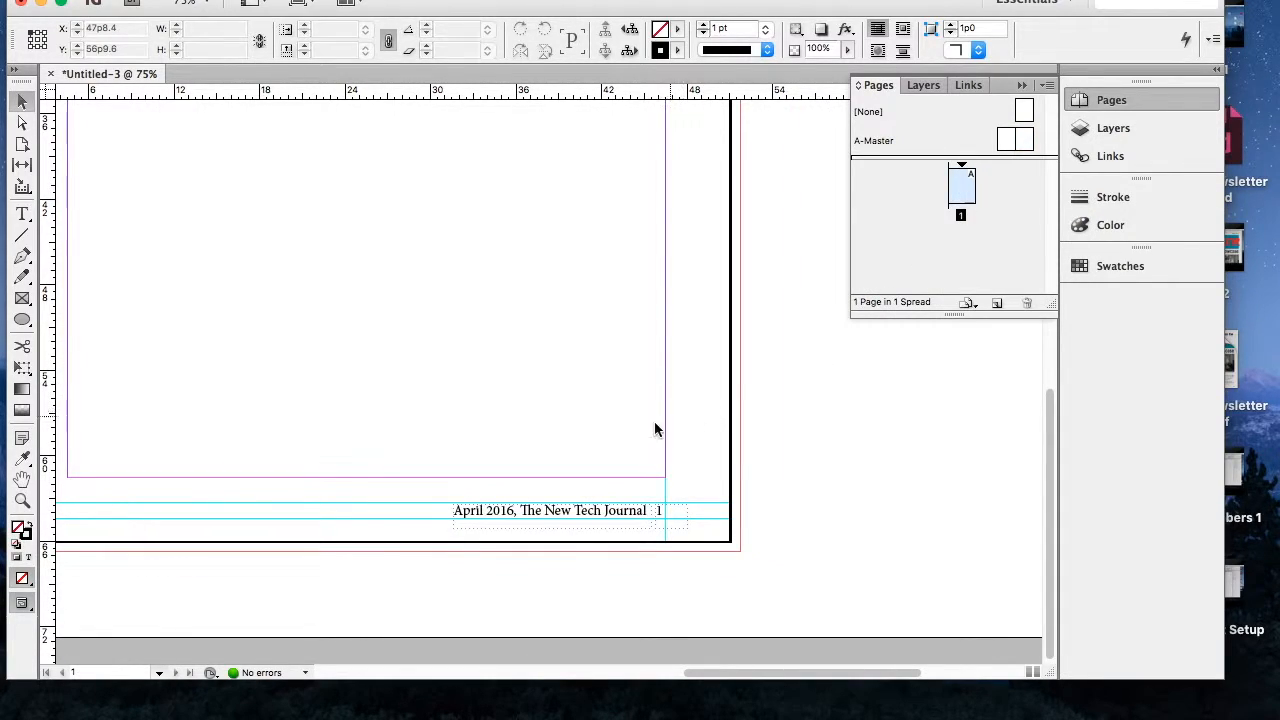
{"action": "scroll", "coordinate": [660, 425], "scroll_direction": "left", "scroll_amount": 5}
{"action": "scroll", "coordinate": [642, 433], "scroll_direction": "right", "scroll_amount": 3}
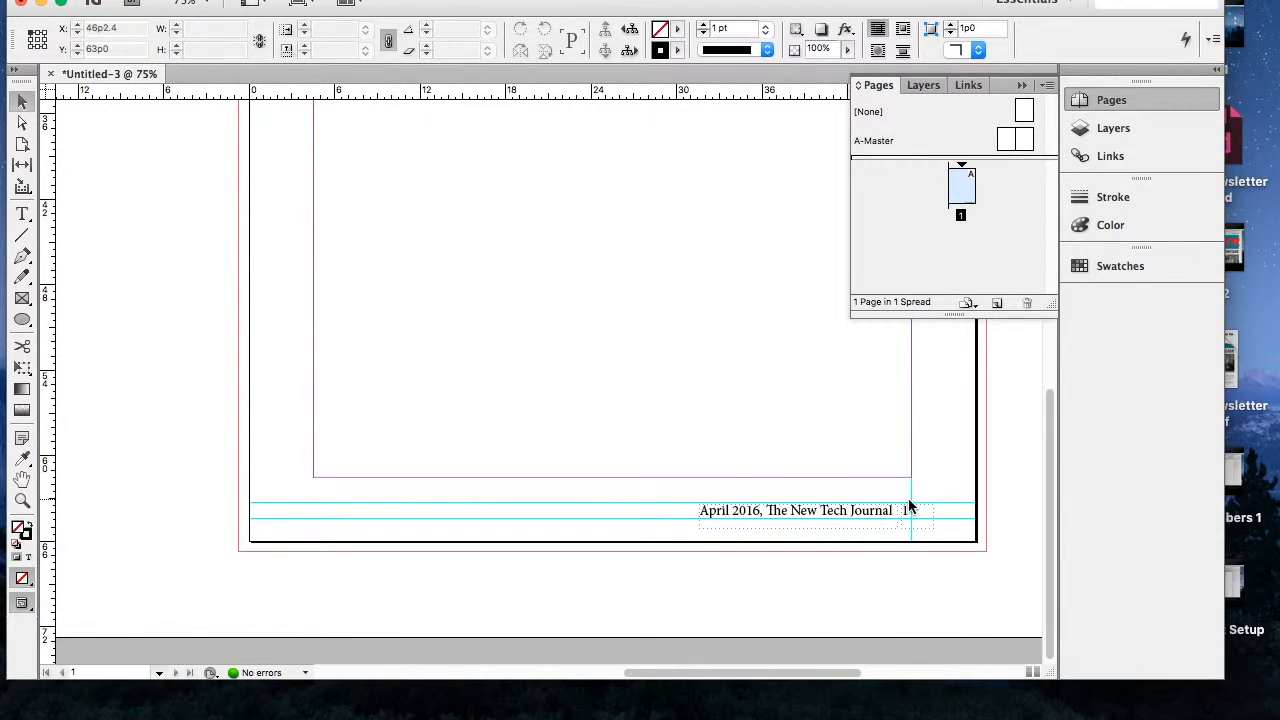
Add a second page to the document and check its footer from the left master page
{"action": "left_click", "coordinate": [997, 302]}
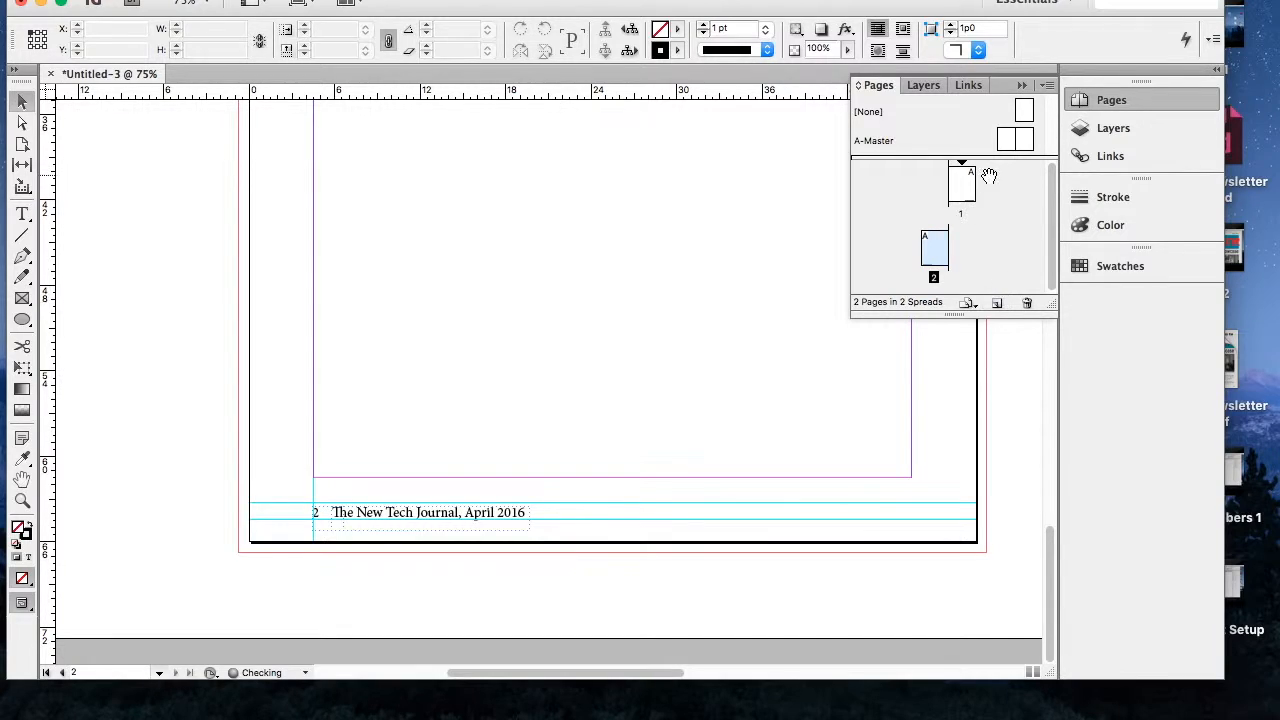
{"action": "double_click", "coordinate": [934, 250]}
{"action": "scroll", "coordinate": [670, 454], "scroll_direction": "down", "scroll_amount": 2}
{"action": "scroll", "coordinate": [539, 484], "scroll_direction": "up", "scroll_amount": 3}
{"action": "scroll", "coordinate": [539, 484], "scroll_direction": "down", "scroll_amount": 3}
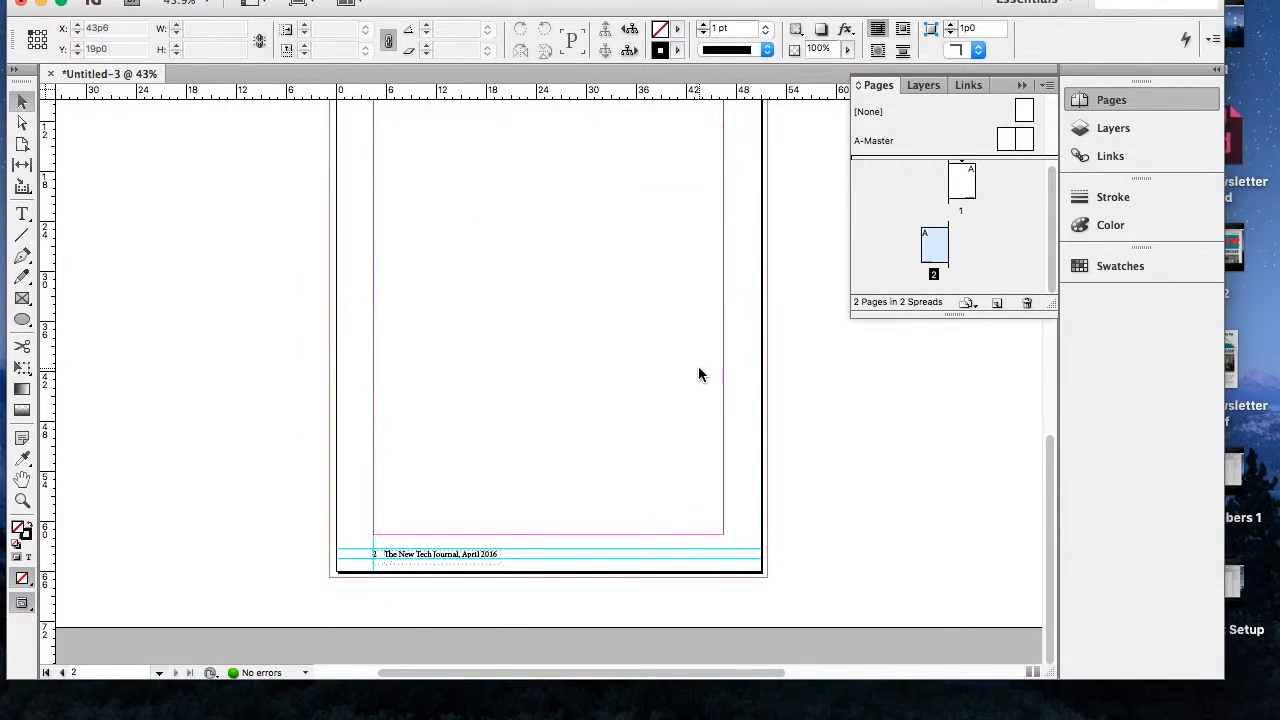